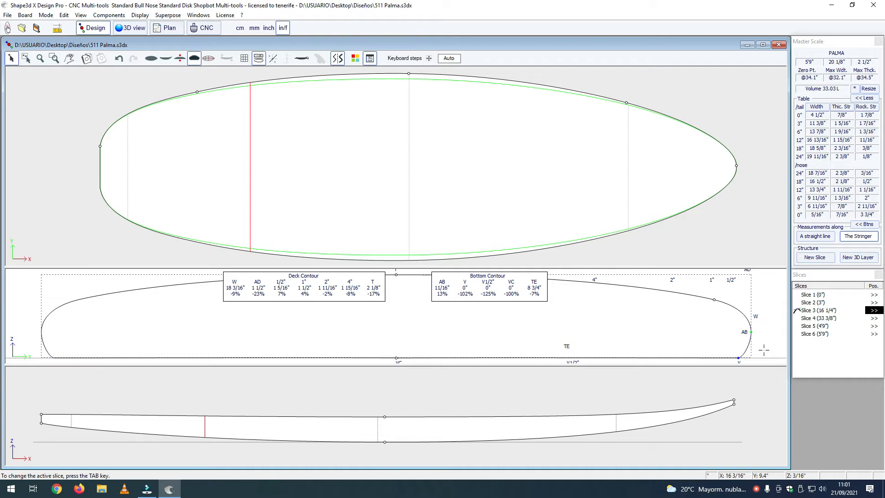
# Step: Move the bottom rail control point of Slice 3 outward to Y 8 57/64", keeping it at Z 0"
pyautogui.click(739, 358)
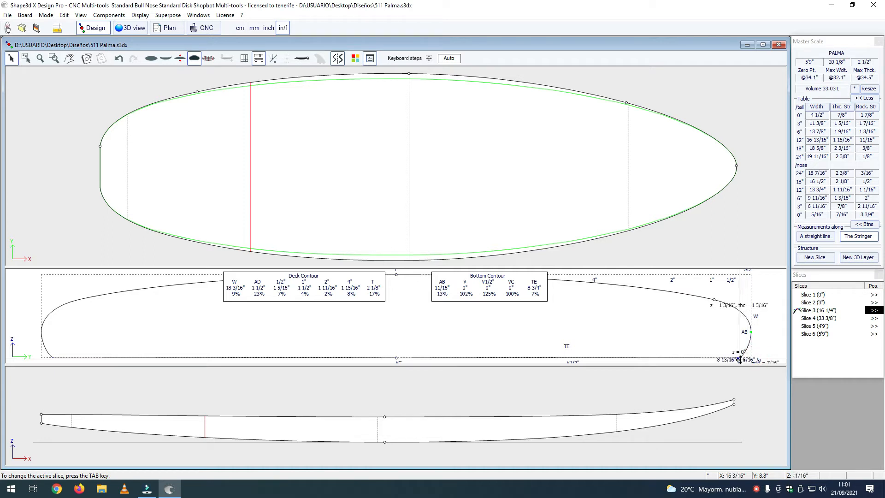
pyautogui.click(738, 359)
pyautogui.press('Right')
pyautogui.press('Right')
pyautogui.press('Right')
pyautogui.press('Right')
pyautogui.press('Right')
pyautogui.press('Right')
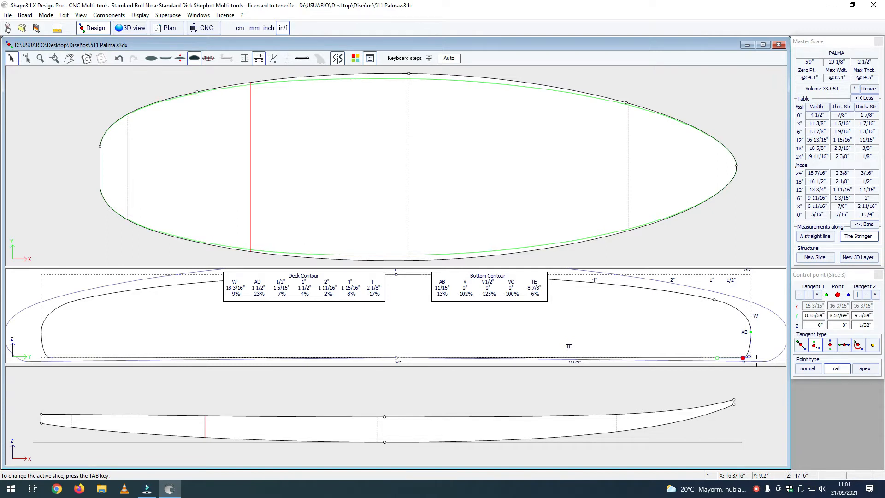
pyautogui.click(760, 360)
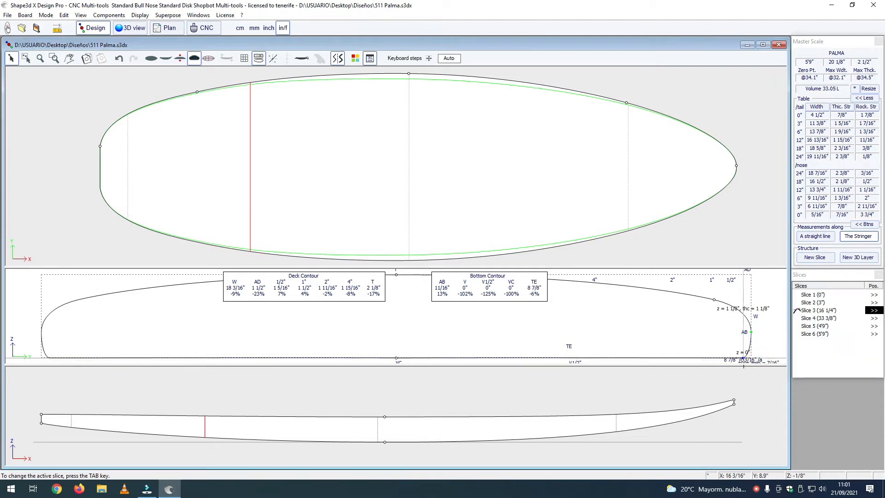
pyautogui.click(747, 358)
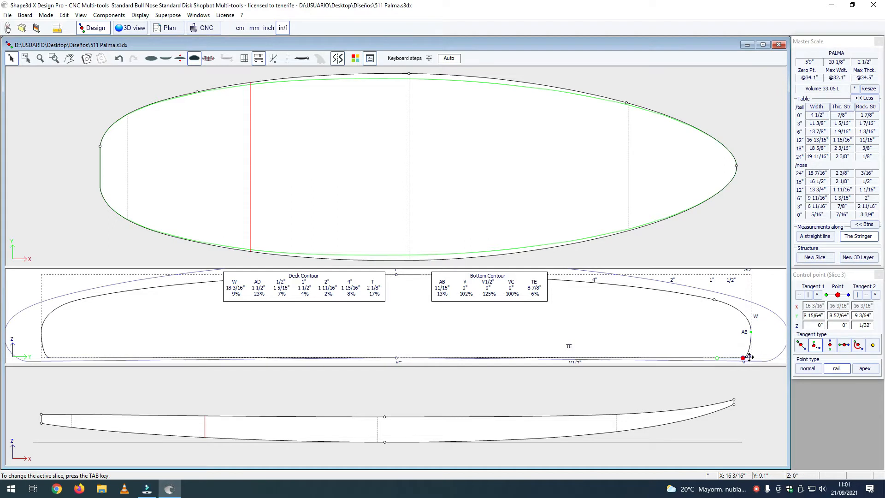
pyautogui.moveTo(750, 356); pyautogui.dragTo(749, 355)
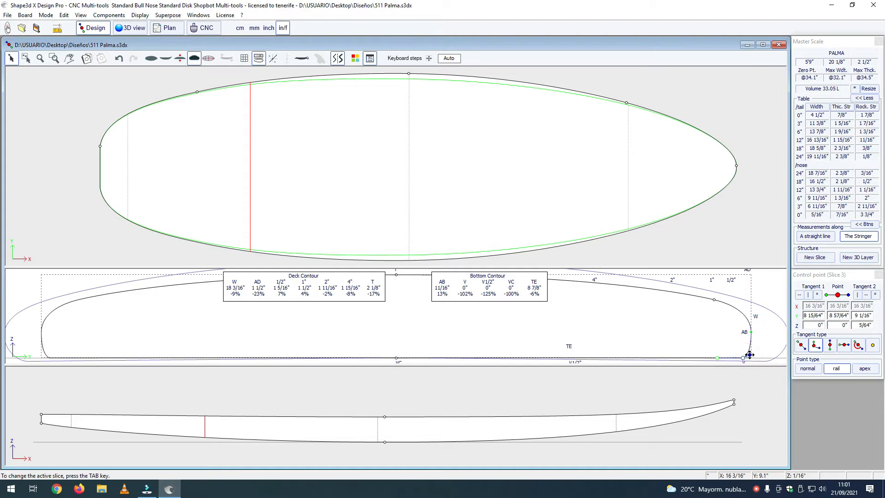
# Step: Lower the rail apex control point of Slice 3 to Z 9/16"
pyautogui.click(751, 332)
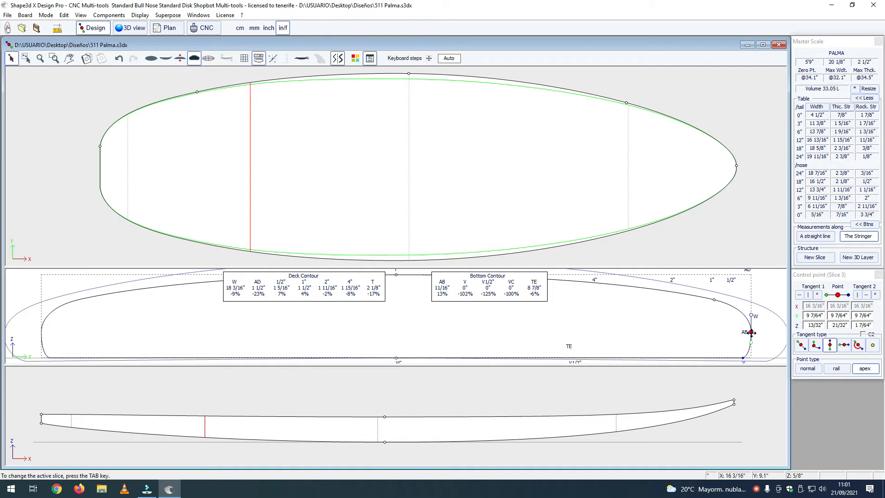
pyautogui.moveTo(751, 333); pyautogui.dragTo(751, 335)
pyautogui.press('Down')
pyautogui.press('Down')
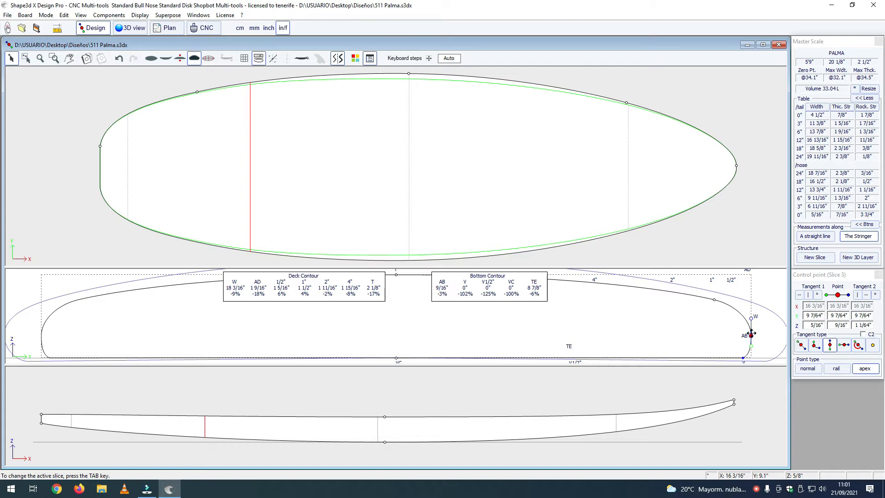
pyautogui.press('Up')
pyautogui.click(756, 346)
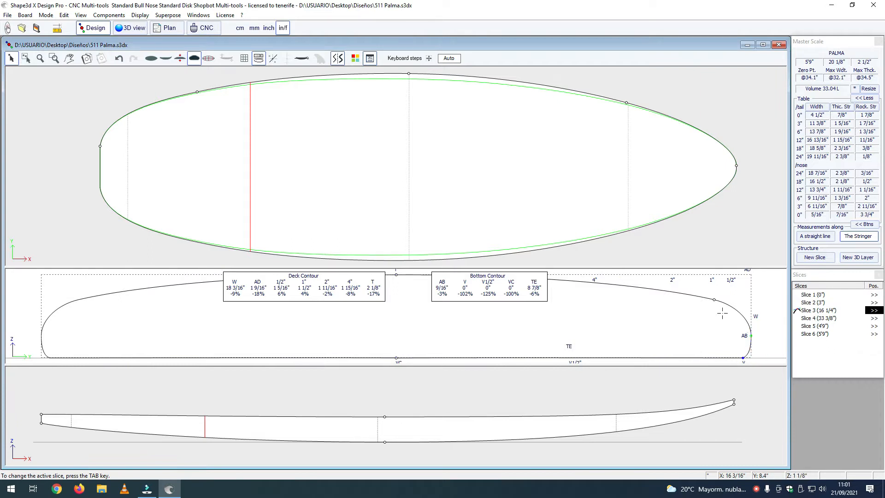
# Step: Lower the deck-side rail control point of Slice 3 to Z 1 15/32" and raise its inner tangent handle to Z 1 13/16"
pyautogui.click(715, 300)
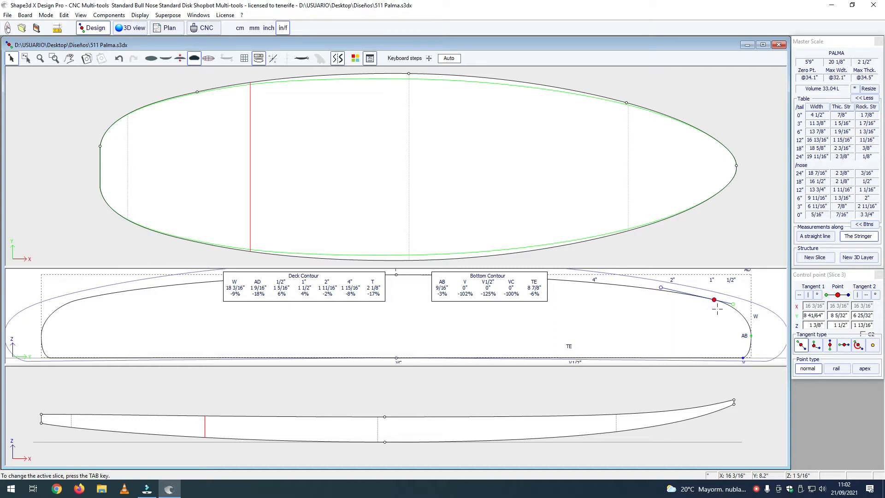
pyautogui.click(732, 344)
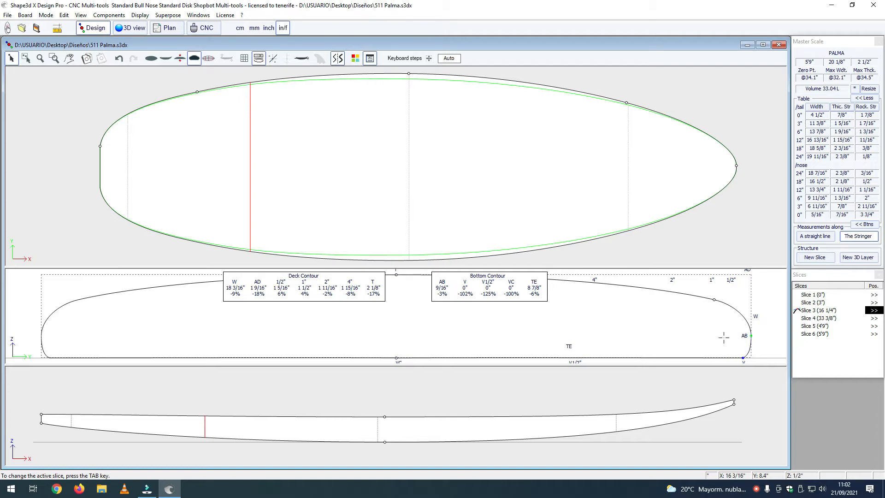
pyautogui.click(714, 300)
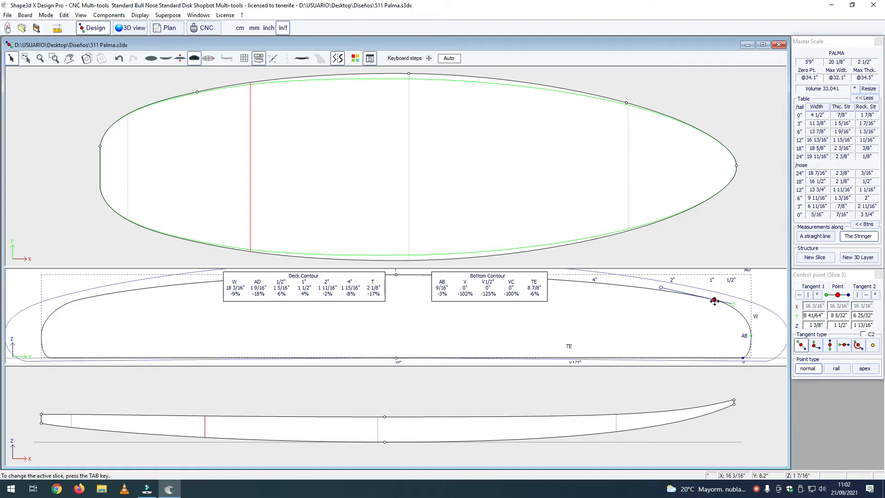
pyautogui.press('Down')
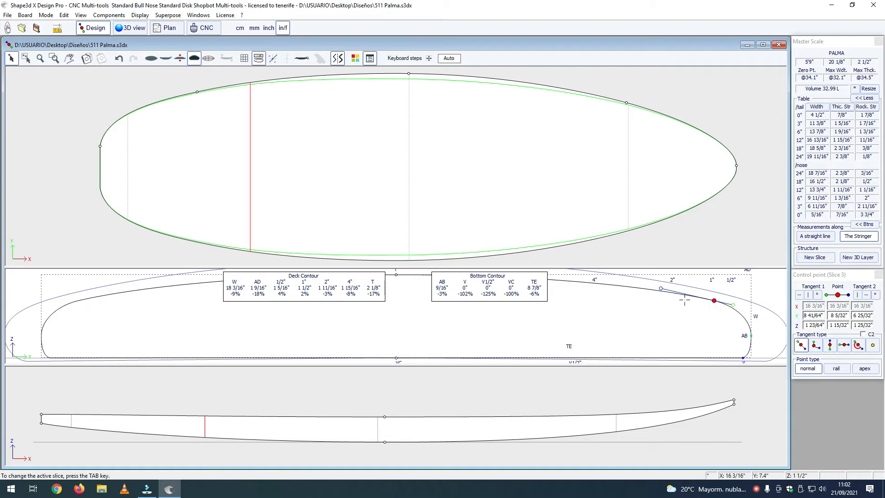
pyautogui.click(661, 288)
pyautogui.click(662, 289)
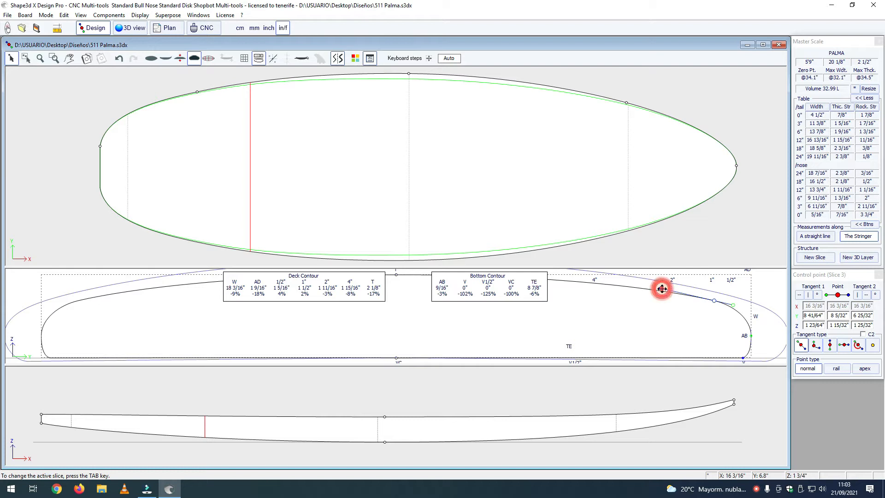
pyautogui.moveTo(662, 289); pyautogui.dragTo(661, 287)
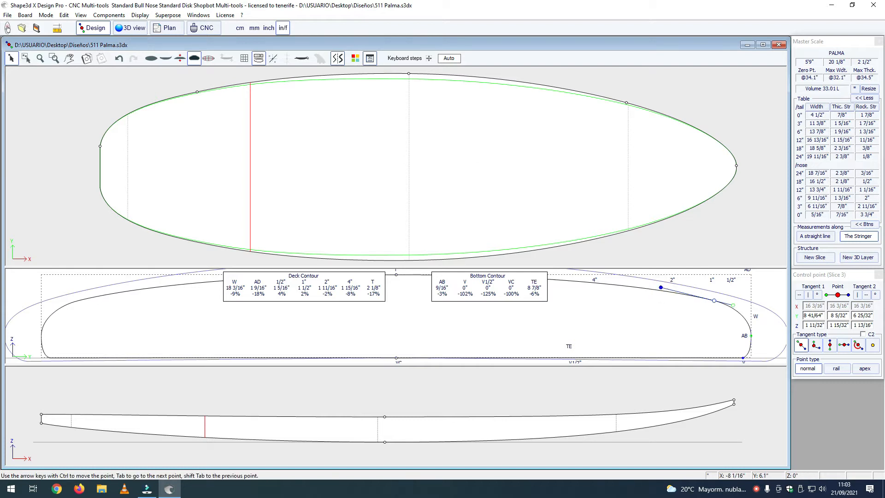
# Step: Lower the deck-side rail control point of Slice 3 further to Z 1 7/16"
pyautogui.scroll(-3, 419, 308)
pyautogui.moveTo(418, 314); pyautogui.dragTo(418, 325, button='middle')
pyautogui.scroll(-2, 416, 324)
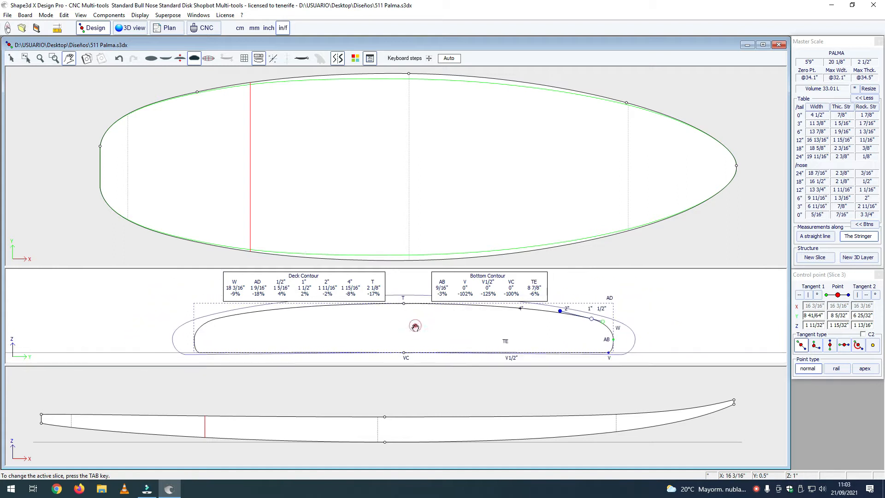
pyautogui.click(415, 327)
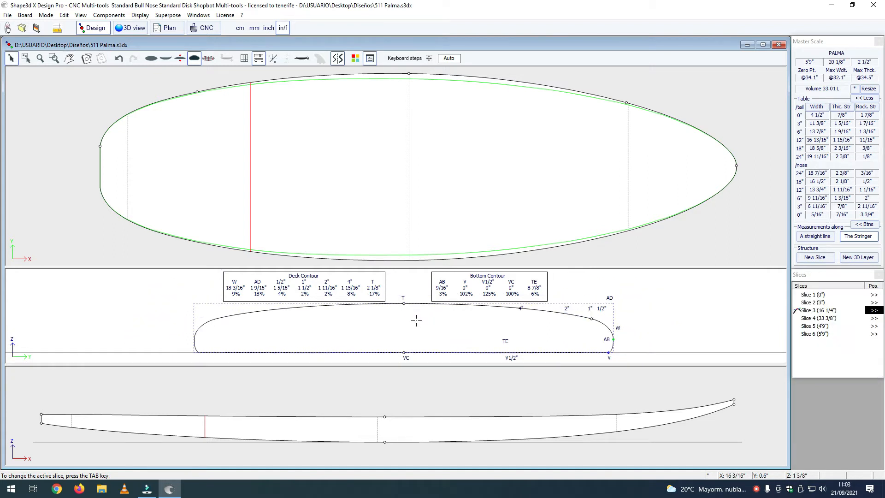
pyautogui.click(592, 319)
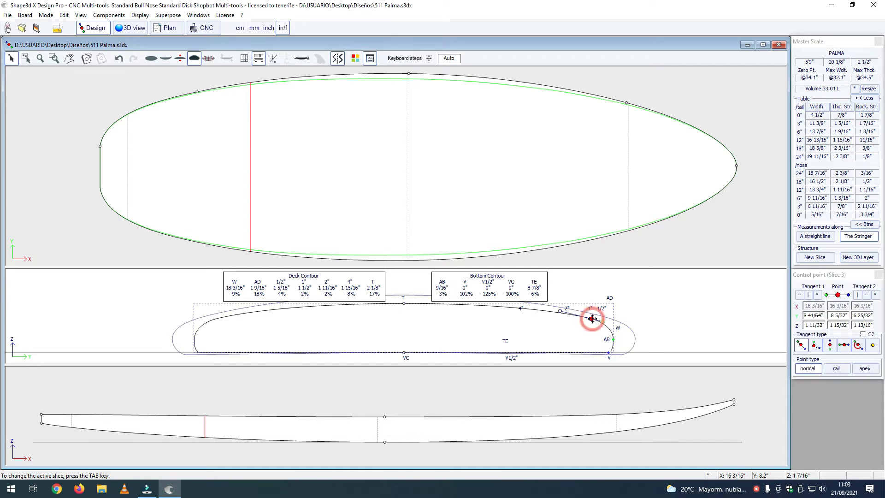
pyautogui.press('Down')
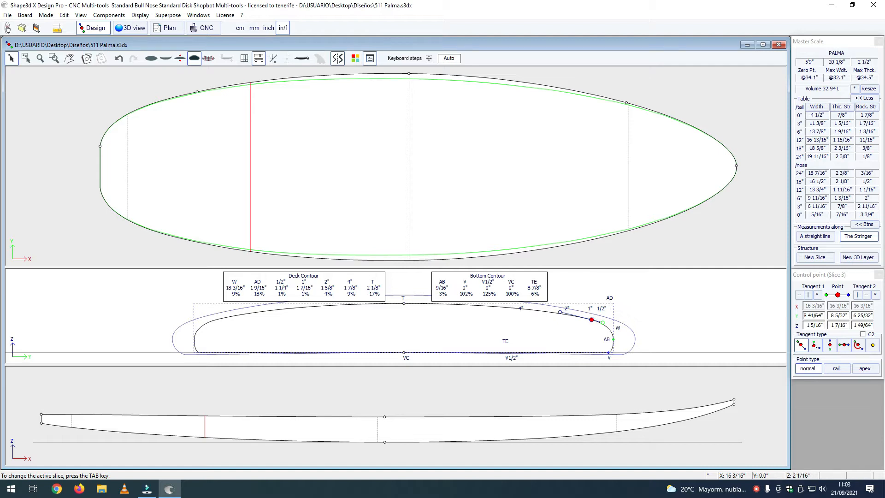
pyautogui.click(608, 306)
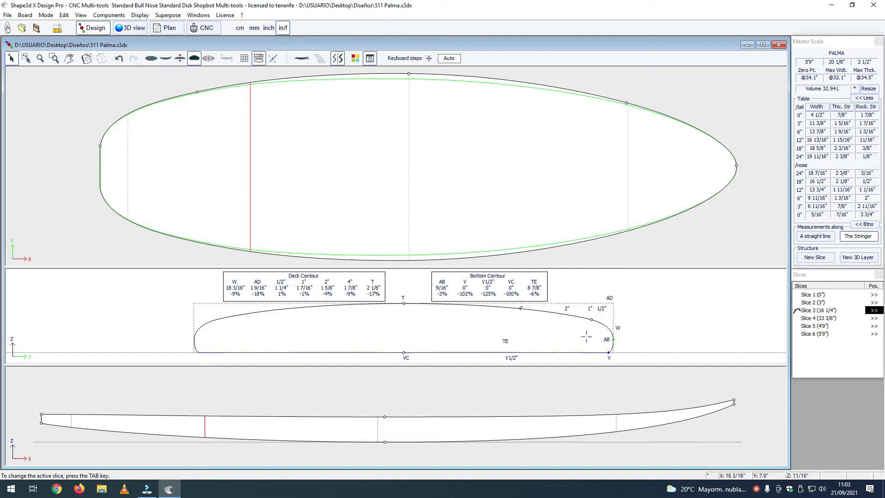
# Step: Raise the bottom rail, apex and deck-side rail points of Slice 3 together until the bottom rail point sits at Z 1/8", forming a vee
pyautogui.click(608, 352)
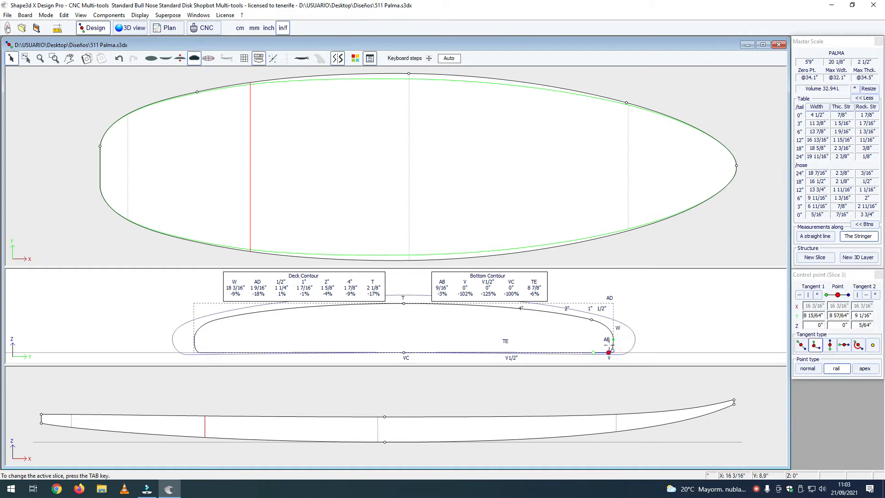
pyautogui.keyDown('shift'); pyautogui.click(613, 339); pyautogui.keyUp('shift')
pyautogui.keyDown('shift'); pyautogui.click(591, 320); pyautogui.keyUp('shift')
pyautogui.press('Up')
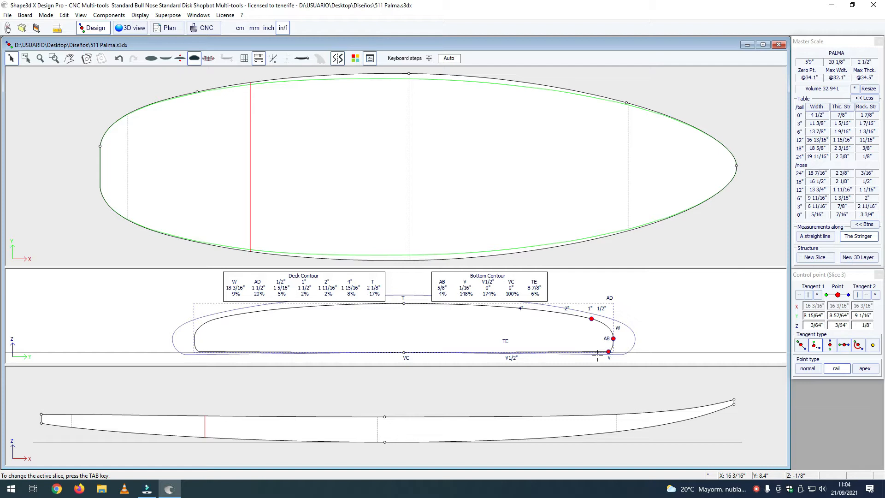
pyautogui.press('Up')
pyautogui.press('Up')
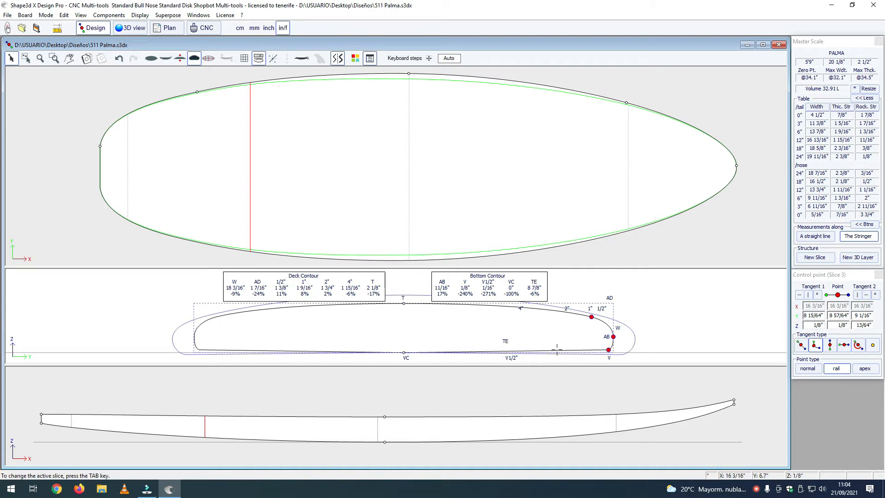
pyautogui.scroll(2, 544, 341)
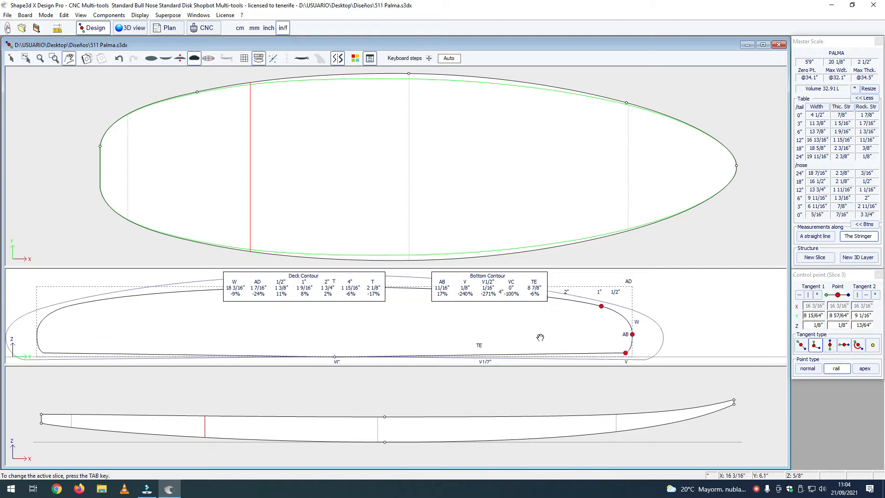
pyautogui.rightClick(591, 346)
pyautogui.click(688, 335)
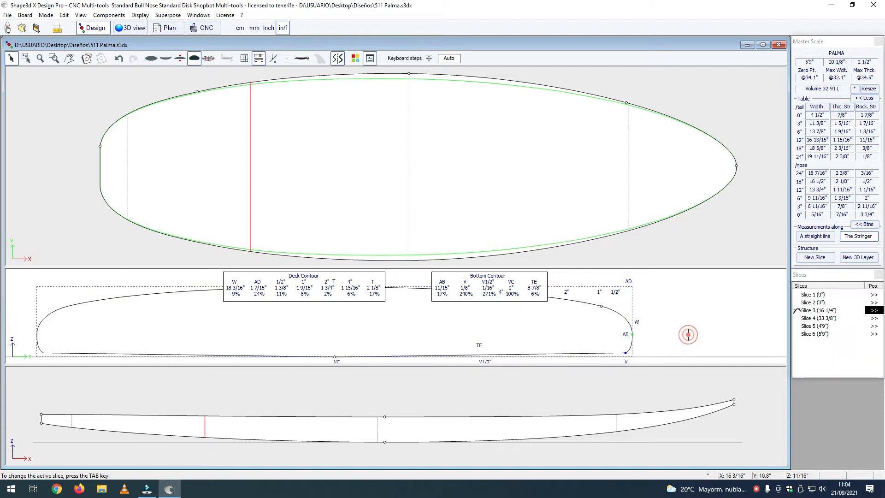
# Step: Shorten the tangent handle of Slice 3's bottom centre point to Y 3/16" at Z 0" to sharpen the vee at the stringer
pyautogui.click(625, 353)
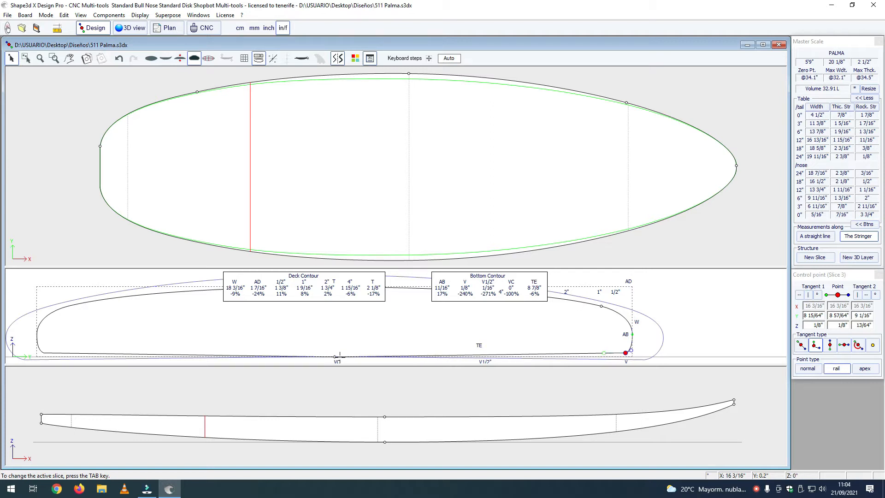
pyautogui.click(335, 356)
pyautogui.moveTo(394, 355); pyautogui.dragTo(341, 356)
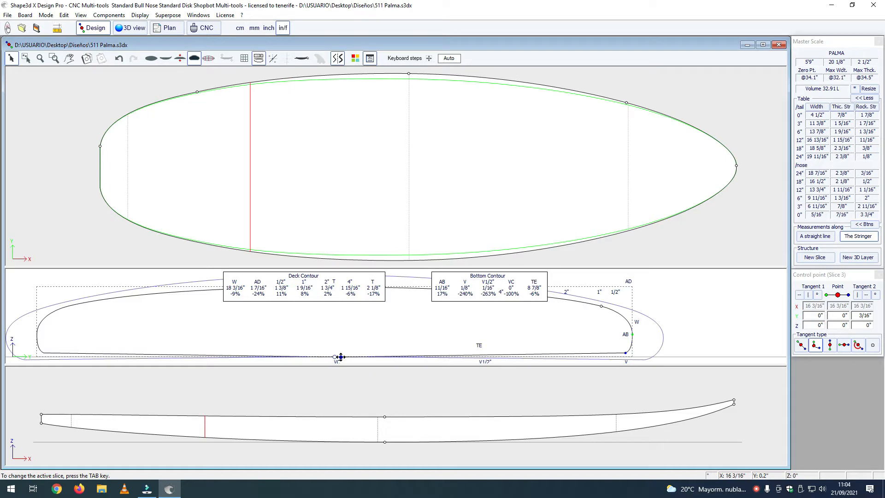
pyautogui.click(401, 328)
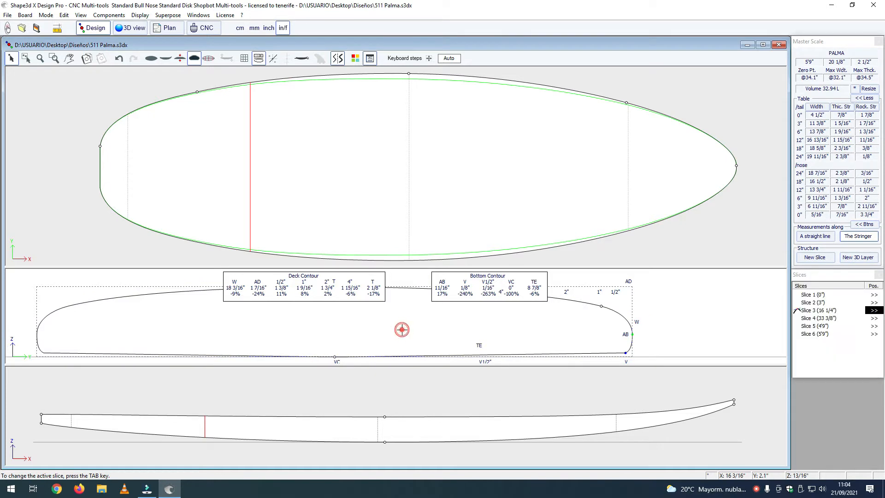
# Step: Shorten the inner tangent handle of Slice 3's bottom rail point so it ends close to the point, flattening the vee panel
pyautogui.click(626, 352)
pyautogui.moveTo(604, 354); pyautogui.dragTo(617, 355)
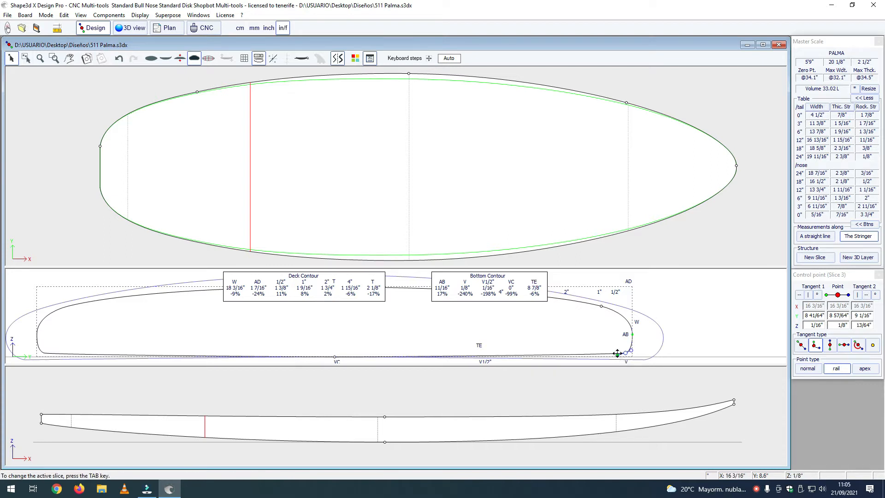
pyautogui.moveTo(618, 354); pyautogui.dragTo(621, 353)
pyautogui.click(623, 340)
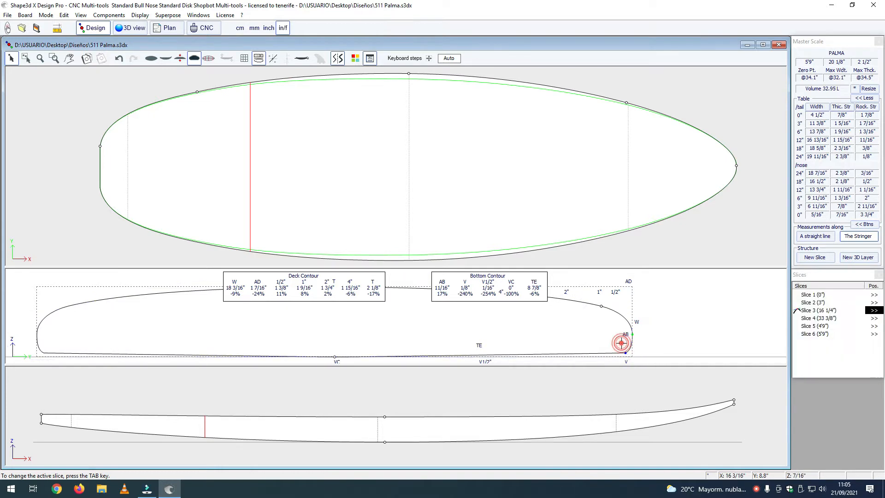
# Step: Examine the board's tail and bottom in 3D with the concave and convex curvature colours shown, and return to the design view
pyautogui.click(132, 28)
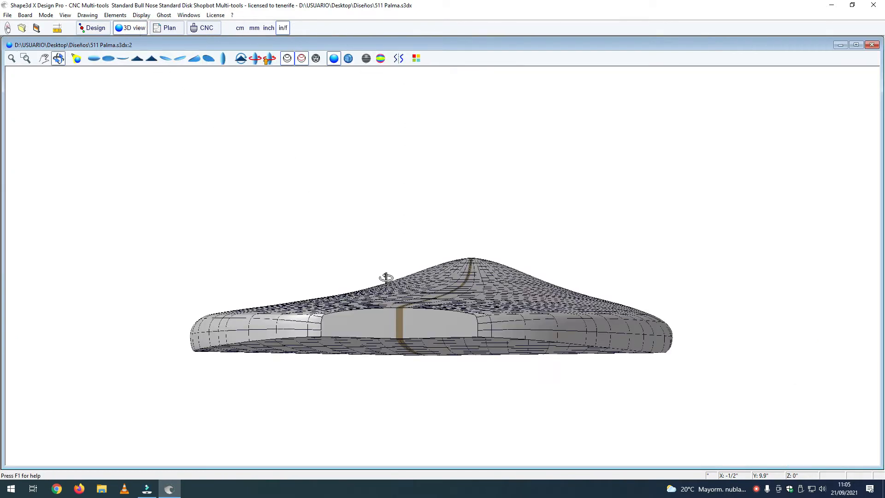
pyautogui.moveTo(399, 286); pyautogui.dragTo(401, 292)
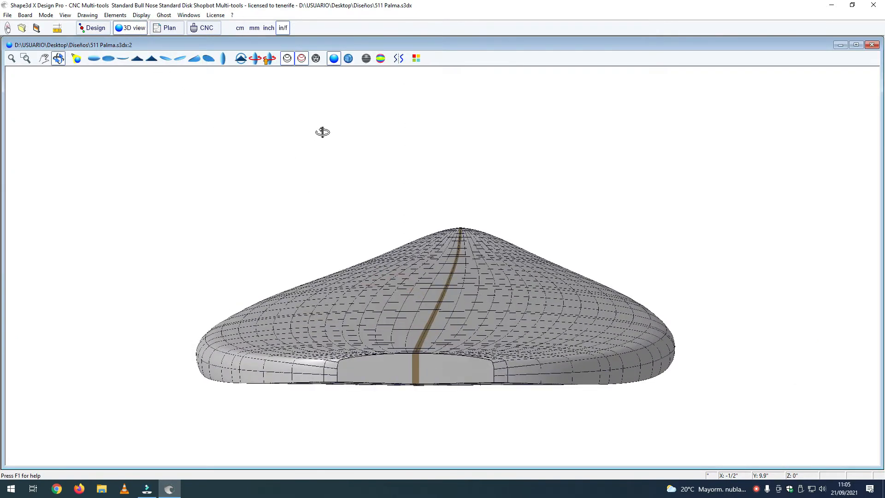
pyautogui.click(381, 58)
pyautogui.moveTo(405, 225); pyautogui.dragTo(593, 241)
pyautogui.moveTo(523, 197); pyautogui.dragTo(414, 296)
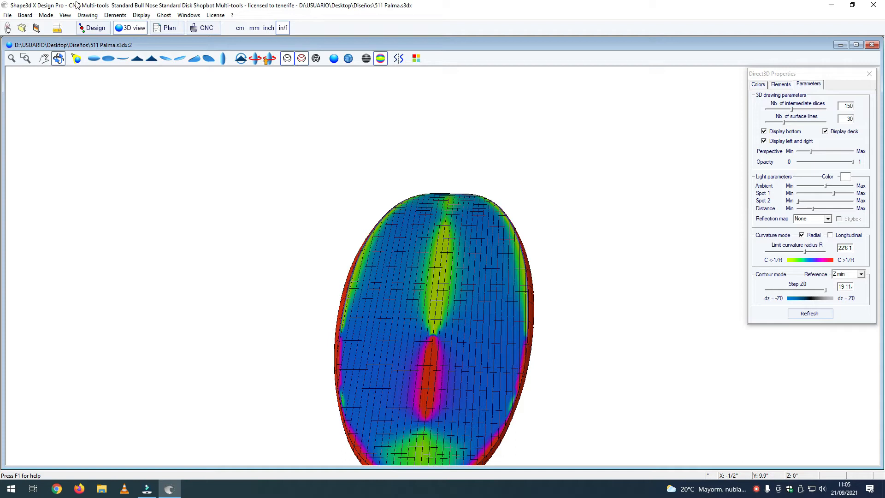
pyautogui.click(95, 28)
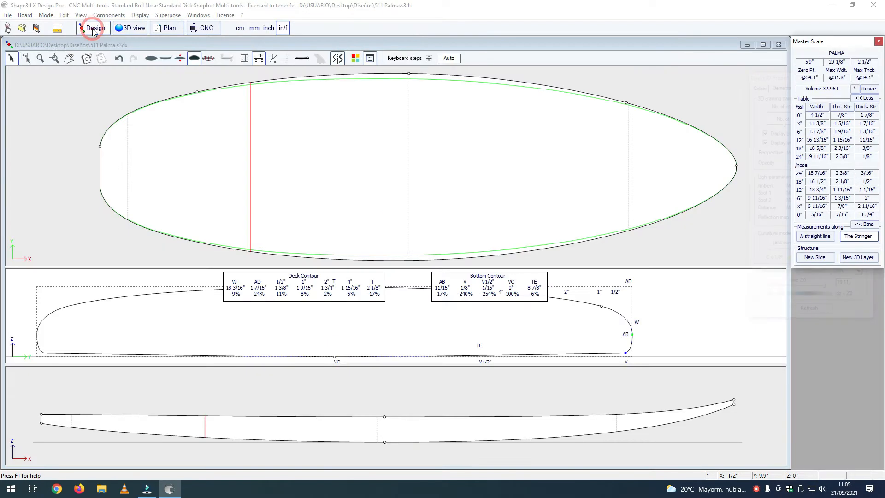
# Step: Shorten Slice 4's inner tangent handle on the bottom rail point to Y 9 3/8" and its bottom centre handle to Y 17/64" at Z 0"
pyautogui.click(625, 351)
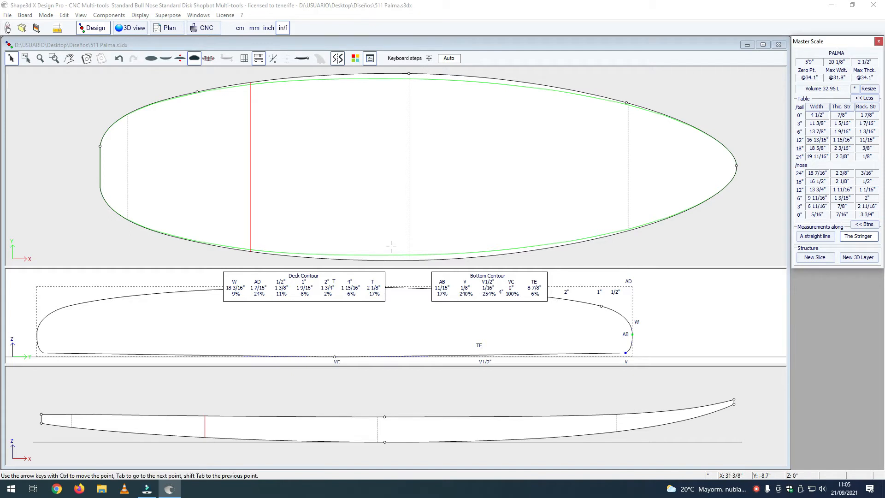
pyautogui.click(410, 260)
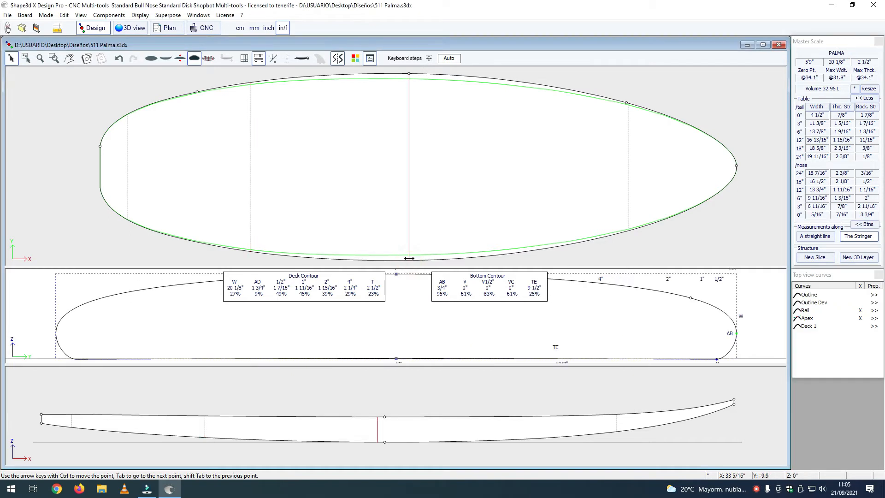
pyautogui.click(716, 359)
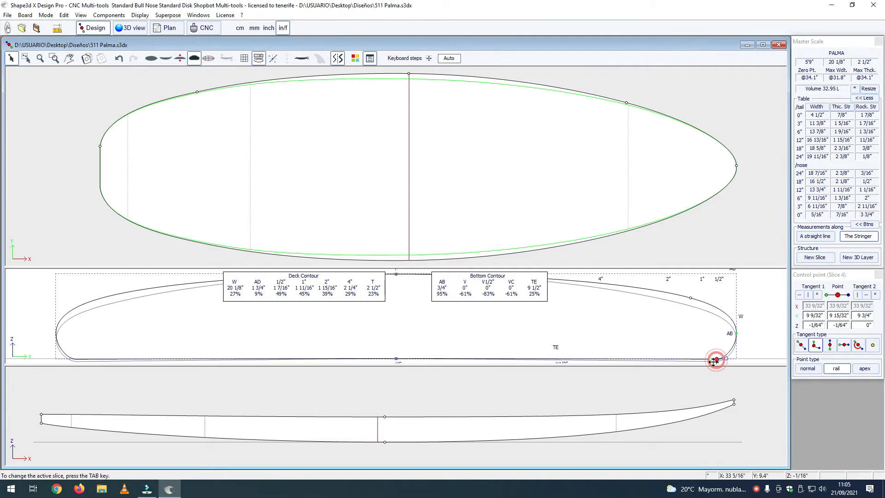
pyautogui.moveTo(711, 360); pyautogui.dragTo(713, 358)
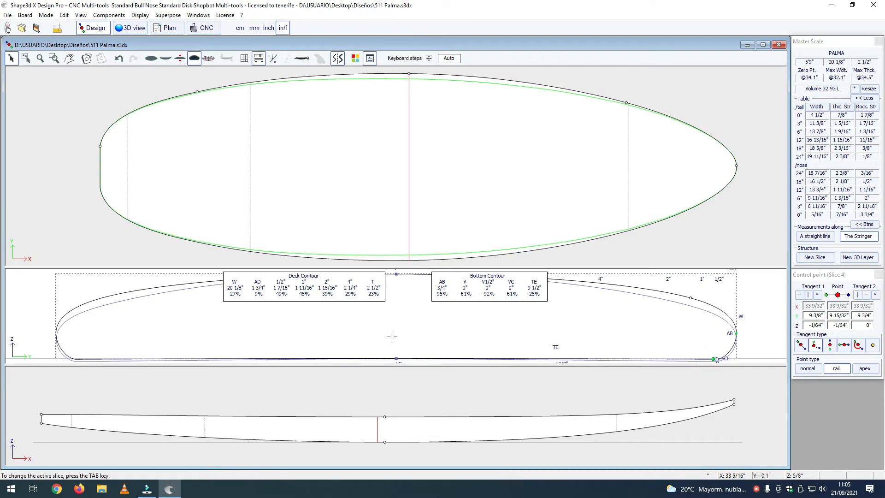
pyautogui.click(396, 358)
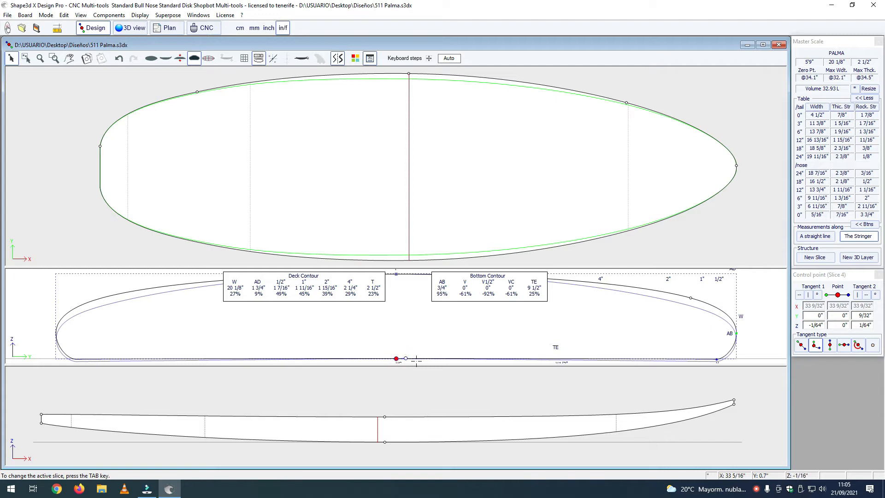
pyautogui.moveTo(405, 358); pyautogui.dragTo(406, 359)
# Step: Shorten the inner tangent handle of Slice 3's bottom rail point to Y 8 25/32" at Z 1/8" and check the bottom curvature in 3D
pyautogui.click(138, 28)
pyautogui.moveTo(351, 354); pyautogui.dragTo(370, 346)
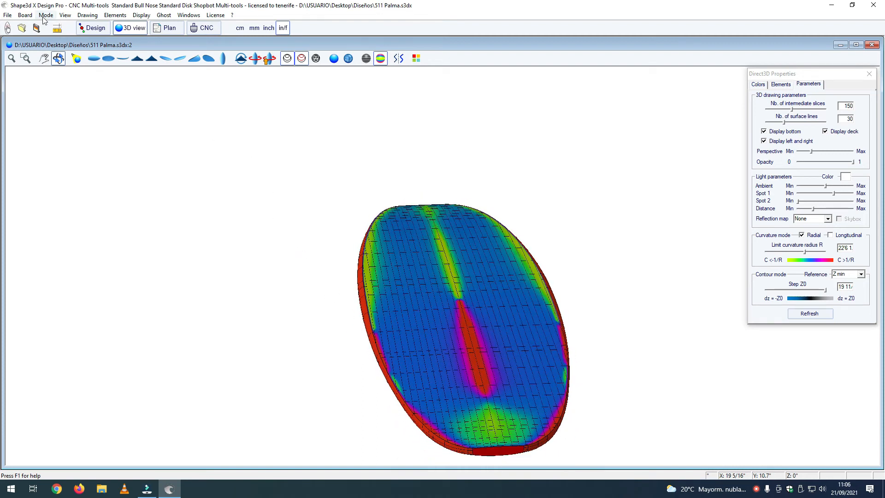
pyautogui.click(94, 28)
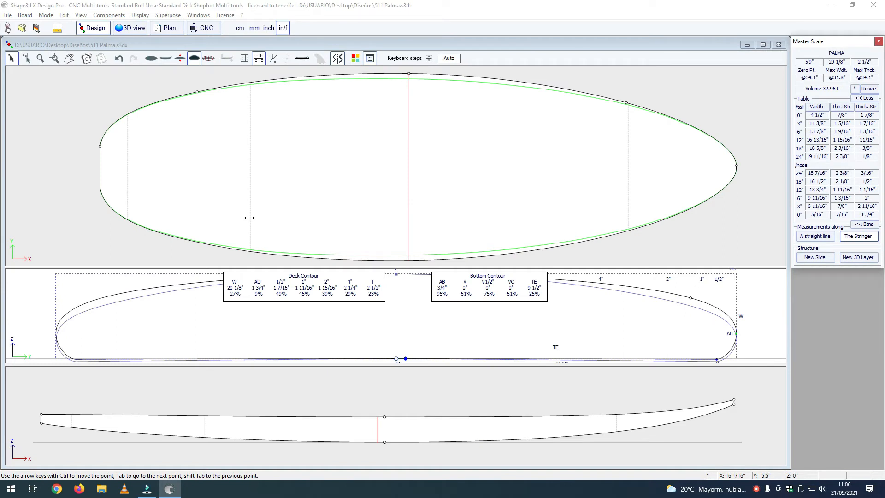
pyautogui.click(249, 217)
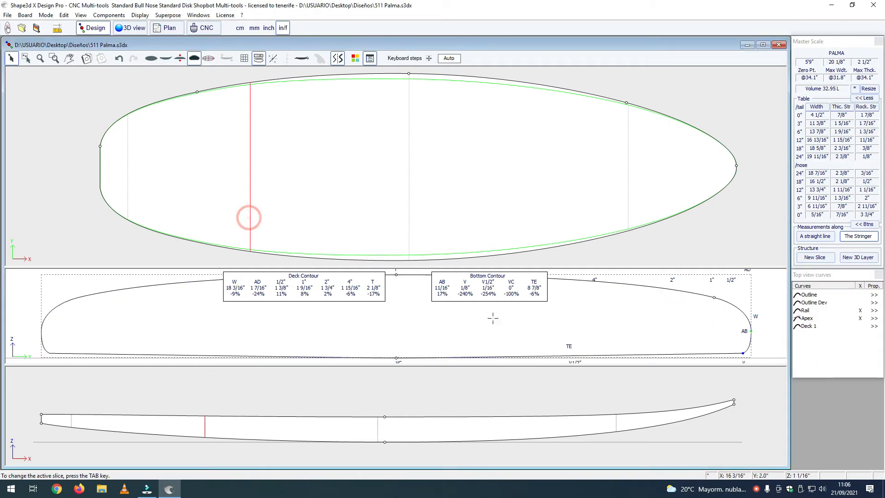
pyautogui.click(741, 353)
pyautogui.moveTo(740, 353); pyautogui.dragTo(739, 352)
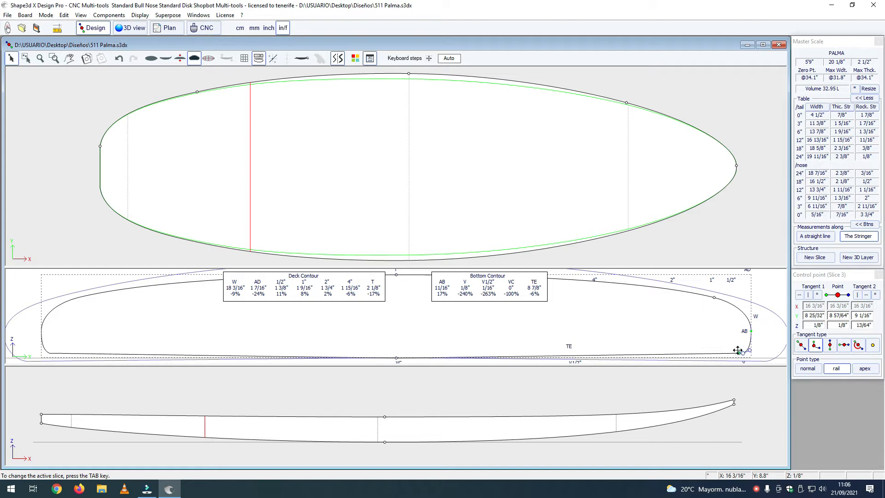
pyautogui.click(139, 29)
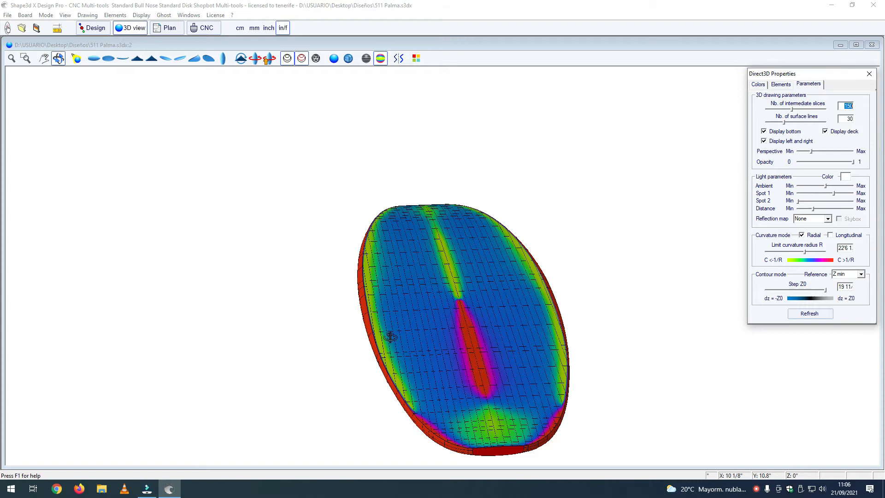
pyautogui.moveTo(430, 393)
pyautogui.mouseDown()
pyautogui.moveTo(438, 389)
pyautogui.moveTo(416, 387)
pyautogui.mouseUp()
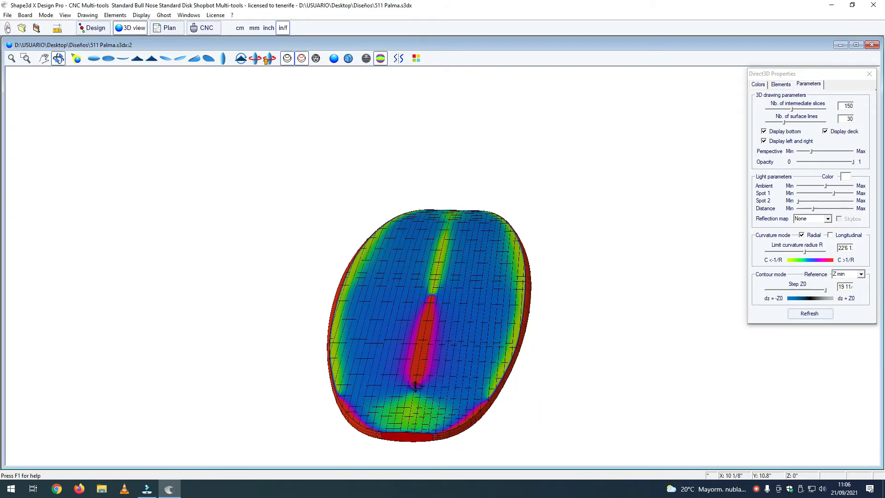
pyautogui.click(95, 28)
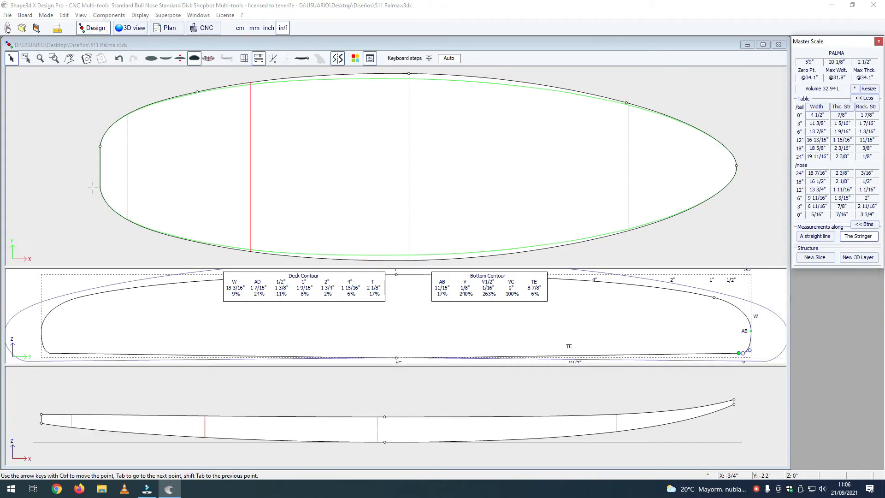
# Step: Delete the slice 3" from the tail
pyautogui.click(127, 175)
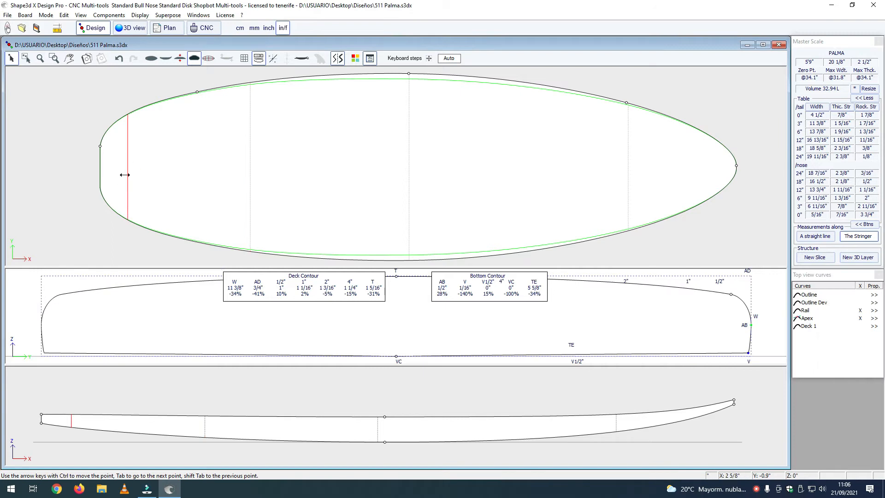
pyautogui.click(99, 146)
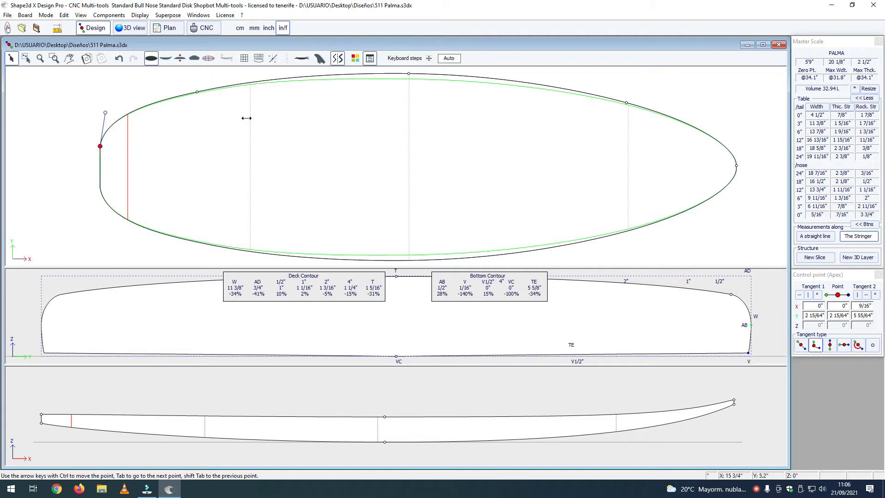
pyautogui.rightClick(128, 143)
pyautogui.moveTo(144, 175)
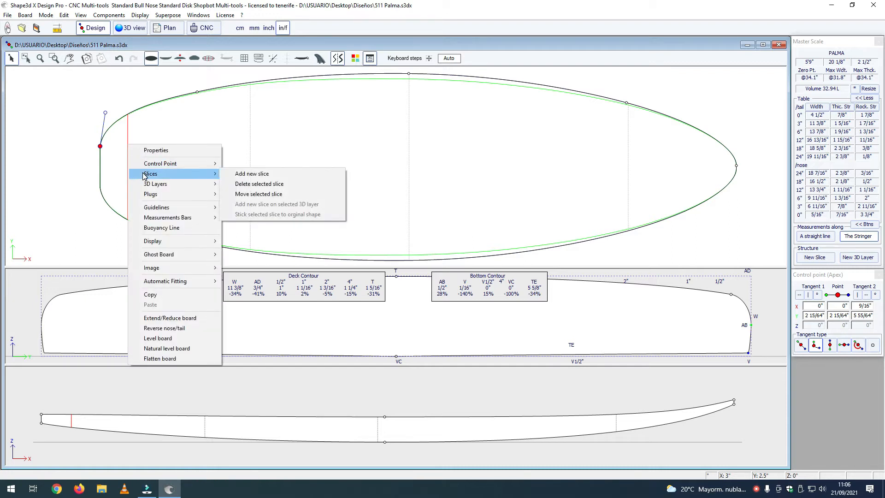
pyautogui.click(246, 184)
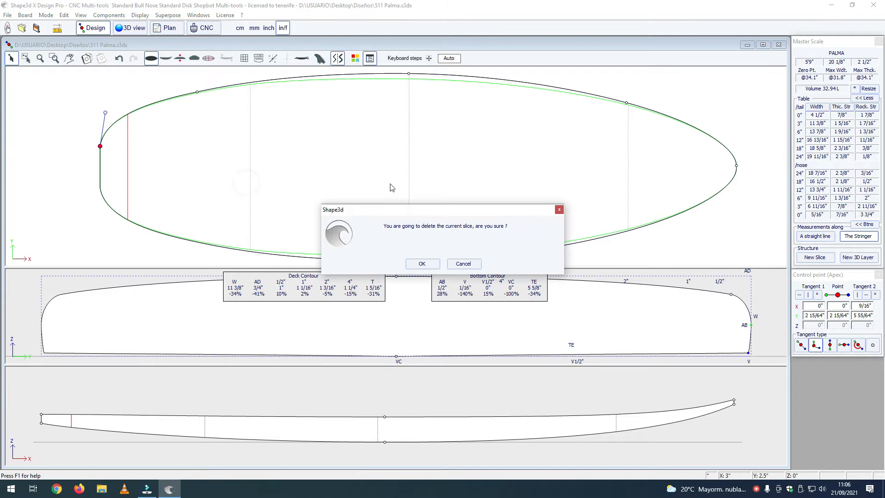
pyautogui.click(420, 264)
# Step: Lower the bottom rail point of the tail slice, Slice 1, to Z 0"
pyautogui.click(100, 144)
pyautogui.click(294, 287)
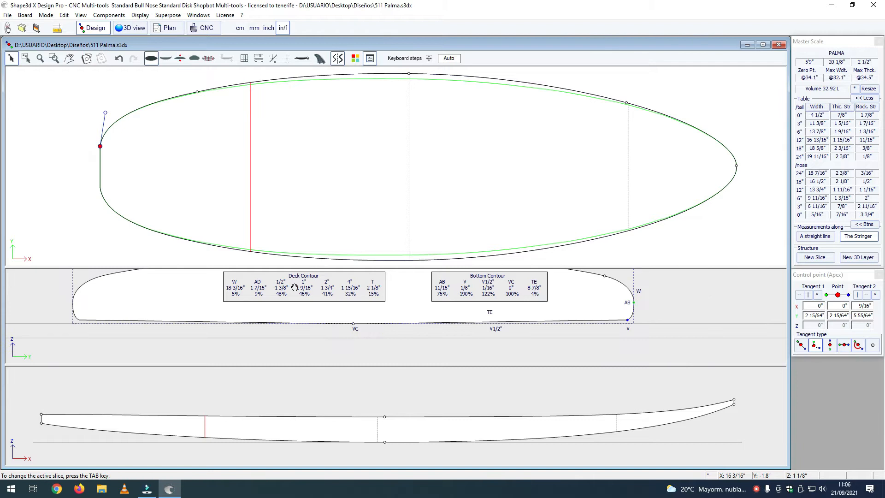
pyautogui.click(316, 288)
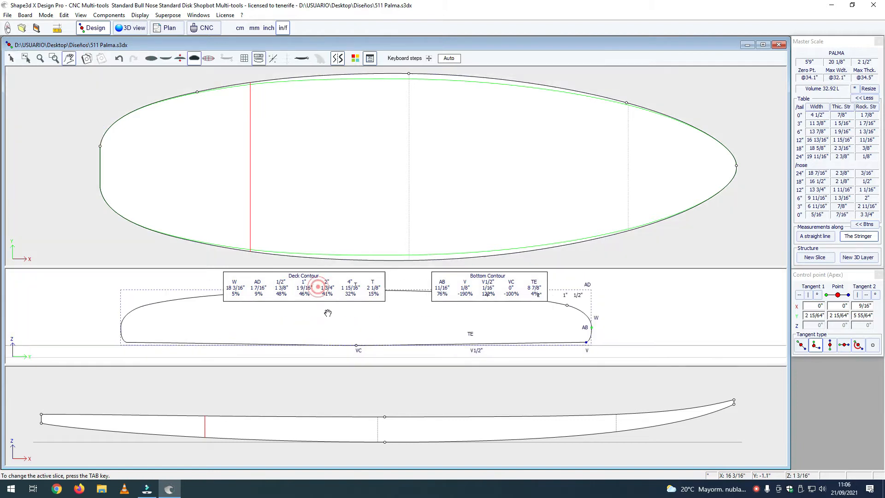
pyautogui.click(102, 184)
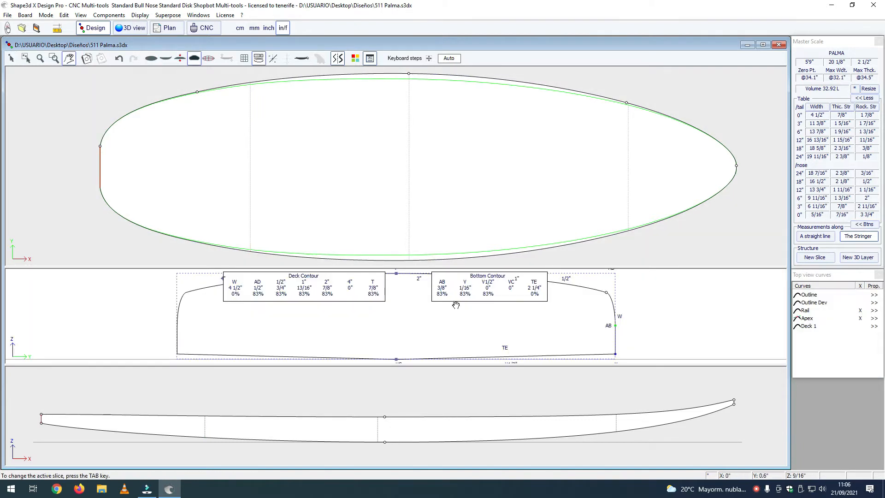
pyautogui.click(575, 326)
pyautogui.click(643, 324)
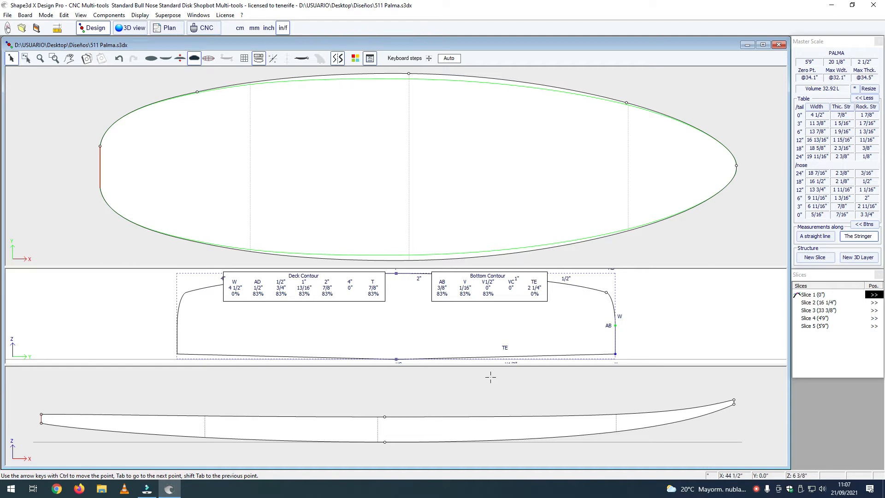
pyautogui.click(615, 354)
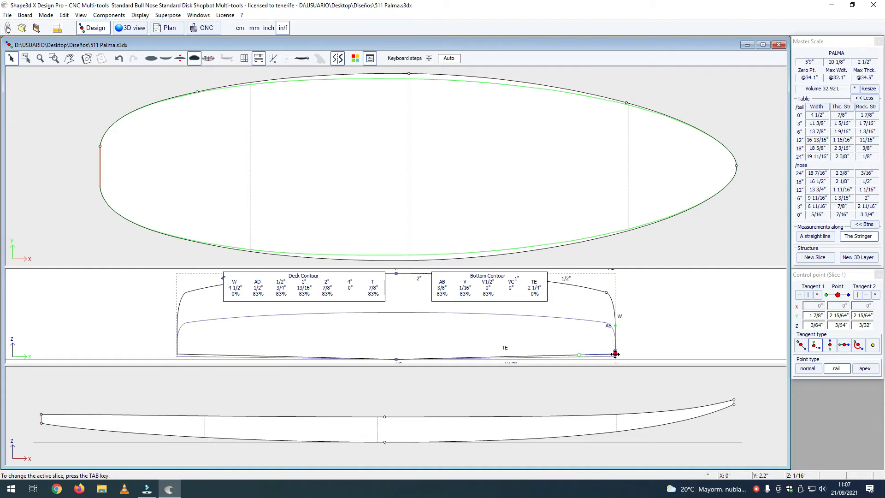
pyautogui.press('Down')
pyautogui.press('Down')
pyautogui.press('Down')
pyautogui.press('Down')
pyautogui.press('Down')
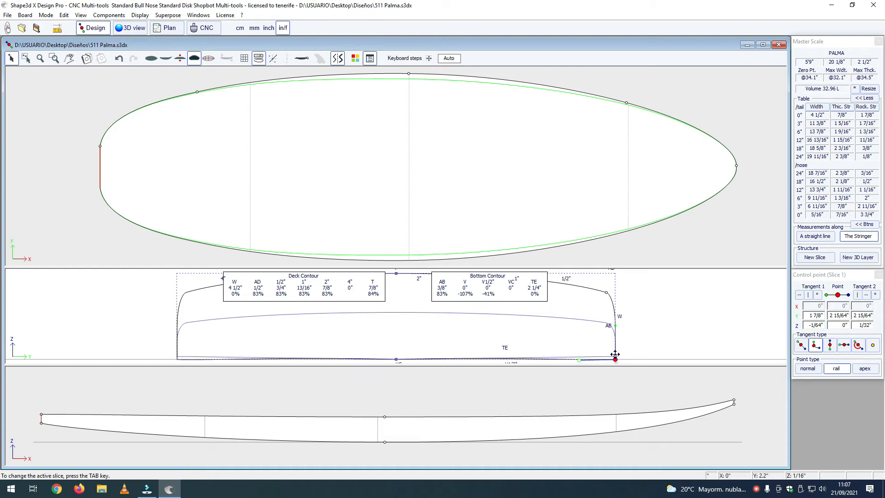
# Step: Flatten Slice 1's bottom by shortening the bottom rail point's inner handle to Y 2 5/32" and the centre point's handle to Y 17/64", both at Z 0"
pyautogui.moveTo(579, 359)
pyautogui.mouseDown()
pyautogui.moveTo(617, 358)
pyautogui.moveTo(608, 359)
pyautogui.mouseUp()
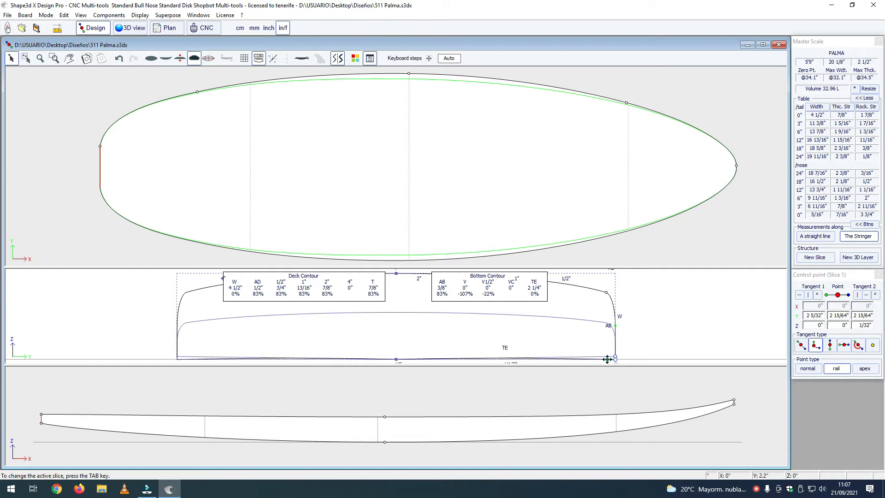
pyautogui.click(396, 359)
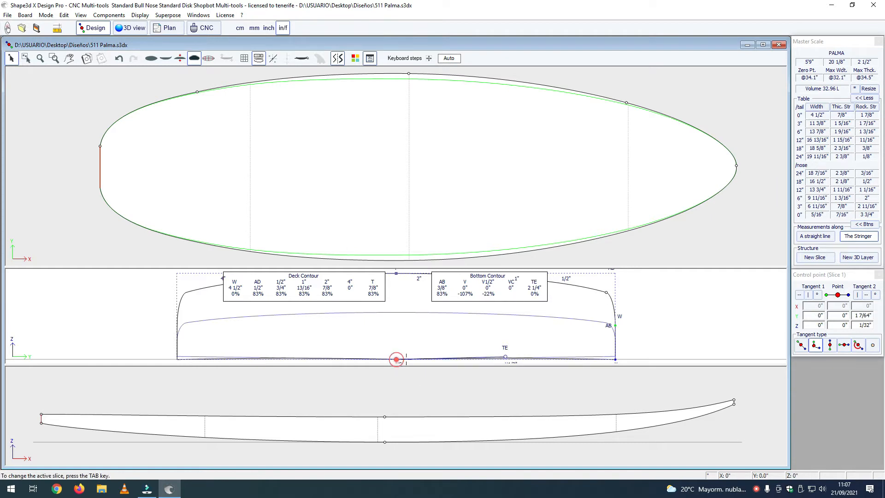
pyautogui.moveTo(505, 356); pyautogui.dragTo(422, 359)
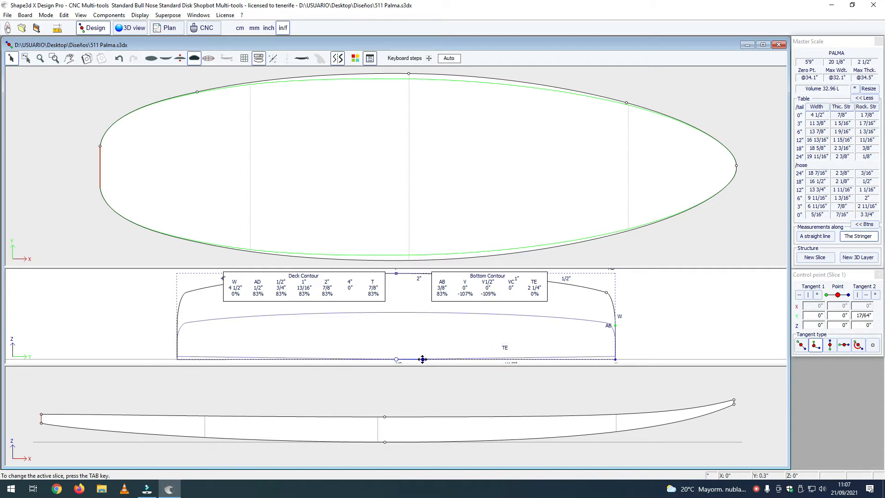
pyautogui.click(623, 330)
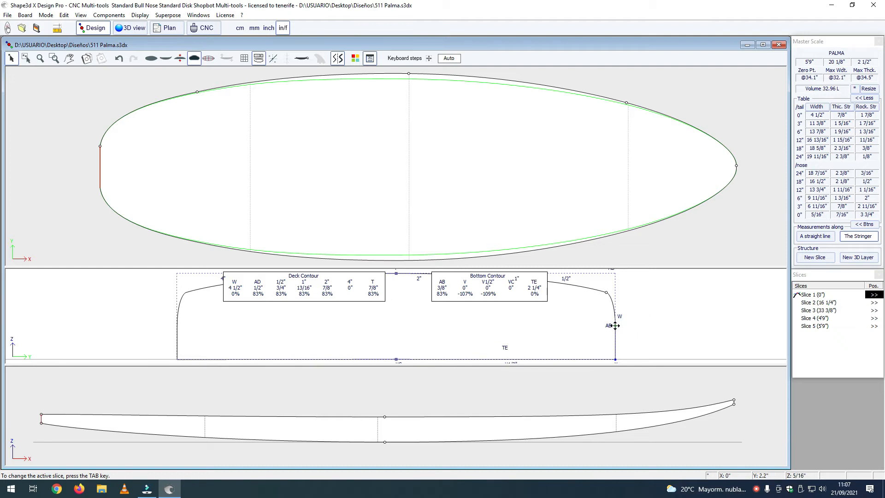
# Step: Lower the apex point of Slice 1 slightly to about Z 5/16"
pyautogui.click(615, 326)
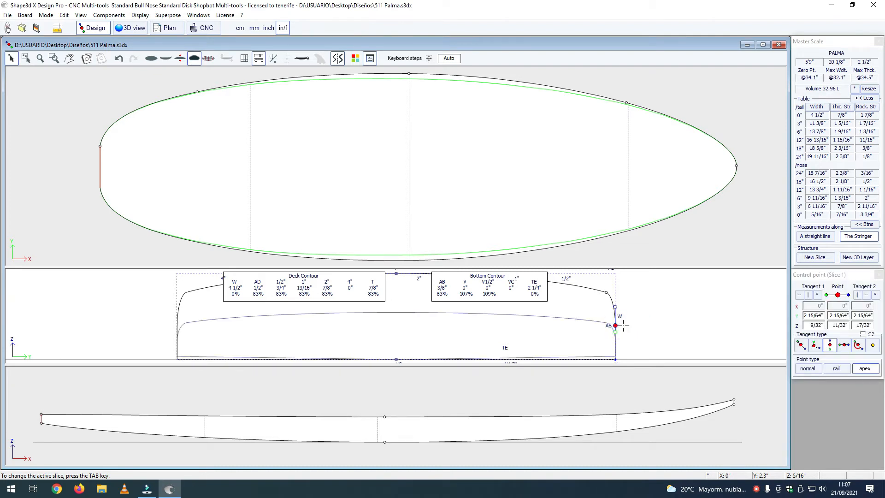
pyautogui.press('Down')
pyautogui.press('Down')
pyautogui.press('Down')
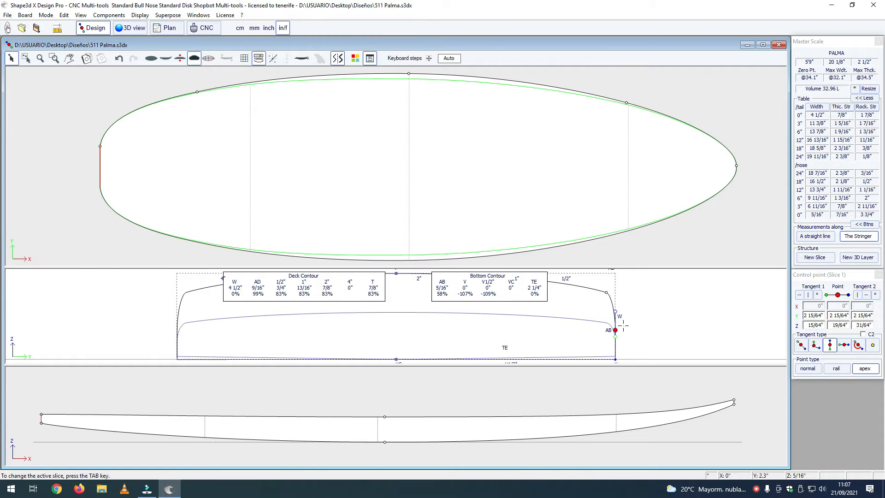
pyautogui.press('Up')
pyautogui.press('Up')
pyautogui.press('Up')
pyautogui.click(640, 296)
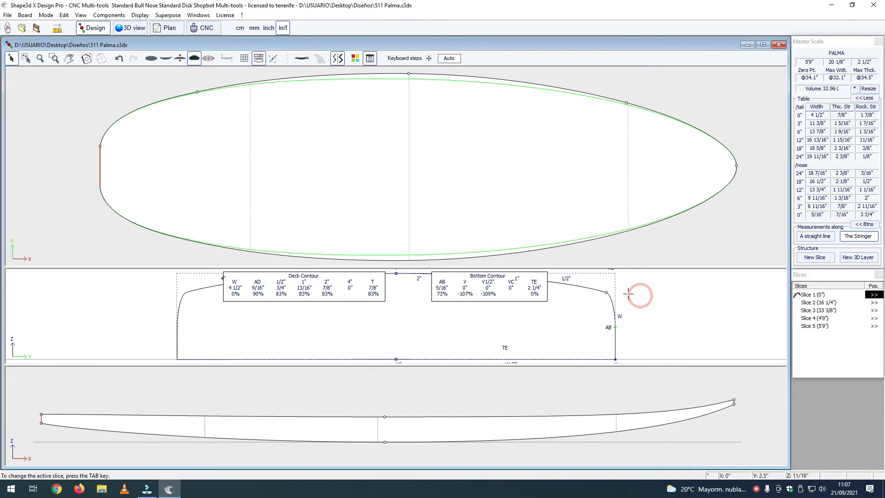
# Step: Raise the bottom rail, apex and deck-side rail points of Slice 1 together until the bottom rail point sits at Z 1/32", forming a vee
pyautogui.scroll(-2, 602, 296)
pyautogui.moveTo(637, 285); pyautogui.dragTo(629, 304)
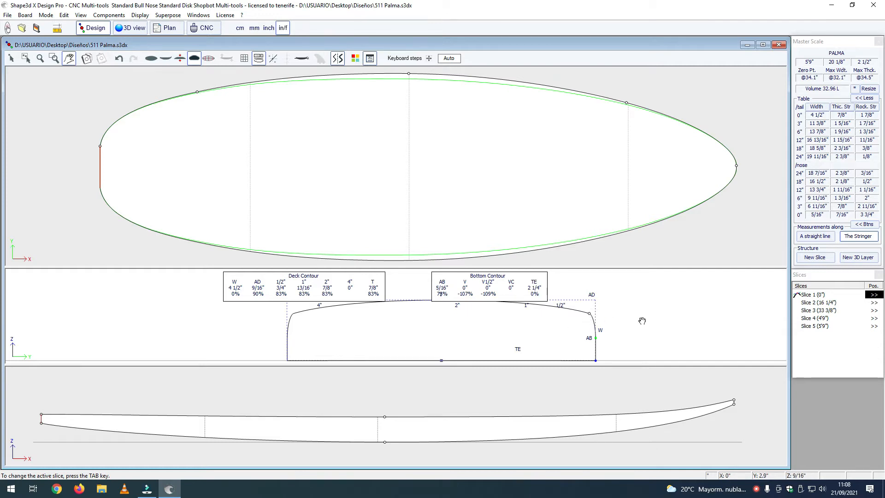
pyautogui.scroll(-1, 641, 317)
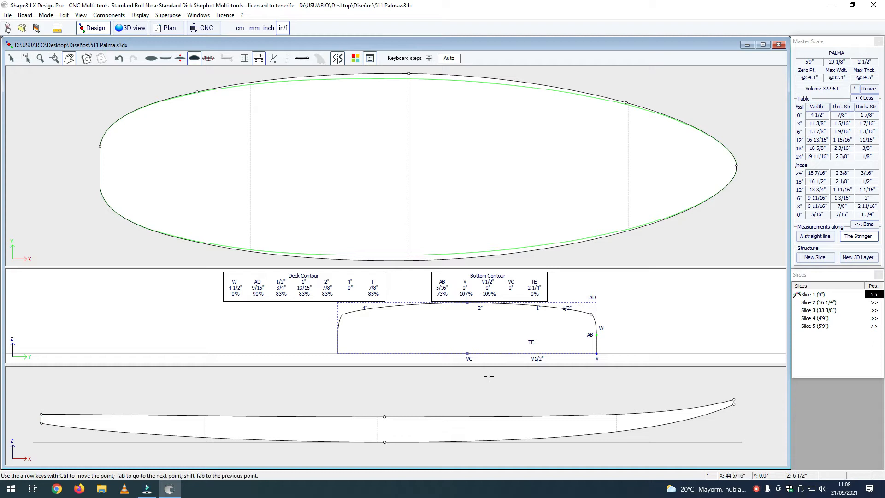
pyautogui.click(596, 354)
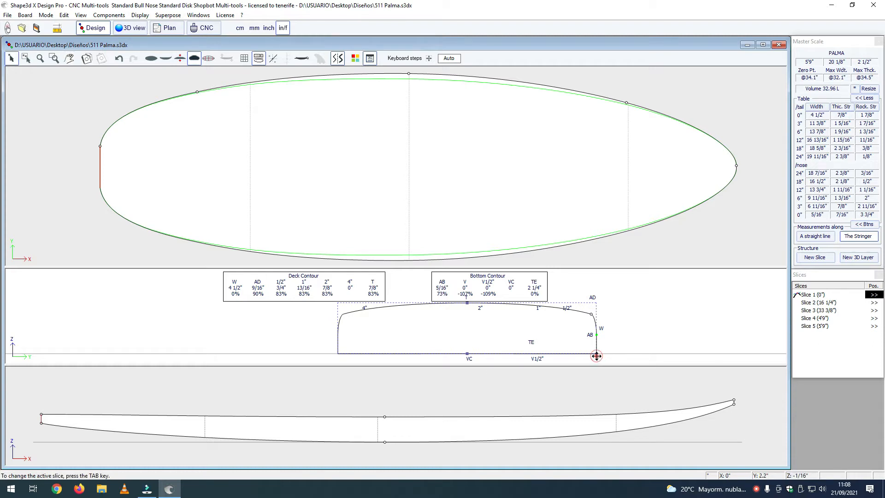
pyautogui.click(596, 354)
pyautogui.keyDown('shift'); pyautogui.click(597, 335); pyautogui.keyUp('shift')
pyautogui.keyDown('shift'); pyautogui.click(592, 314); pyautogui.keyUp('shift')
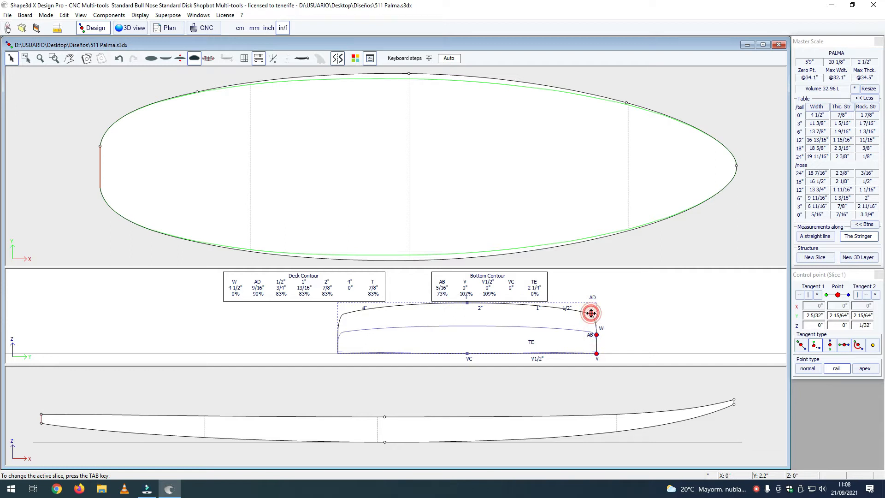
pyautogui.click(598, 354)
pyautogui.press('Up')
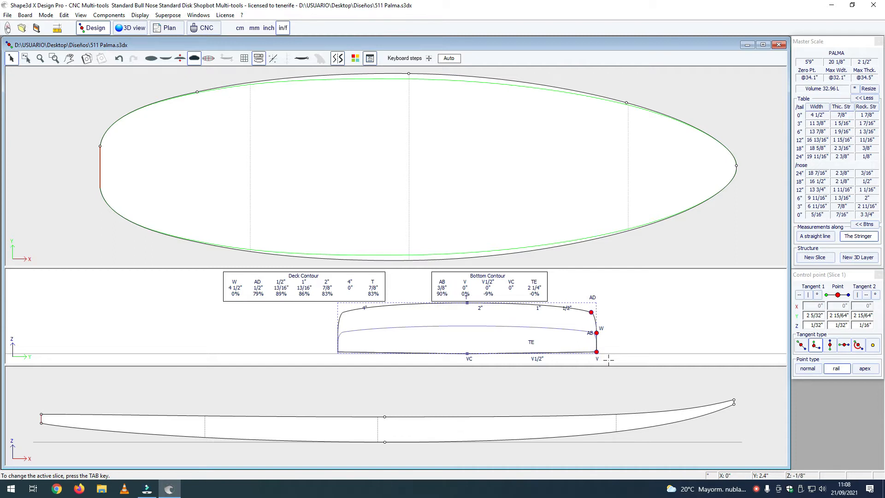
# Step: Raise Slice 1's bottom rail, apex and deck-side rail points together until the bottom rail point sits at Z 11/64", deepening the vee
pyautogui.press('Up')
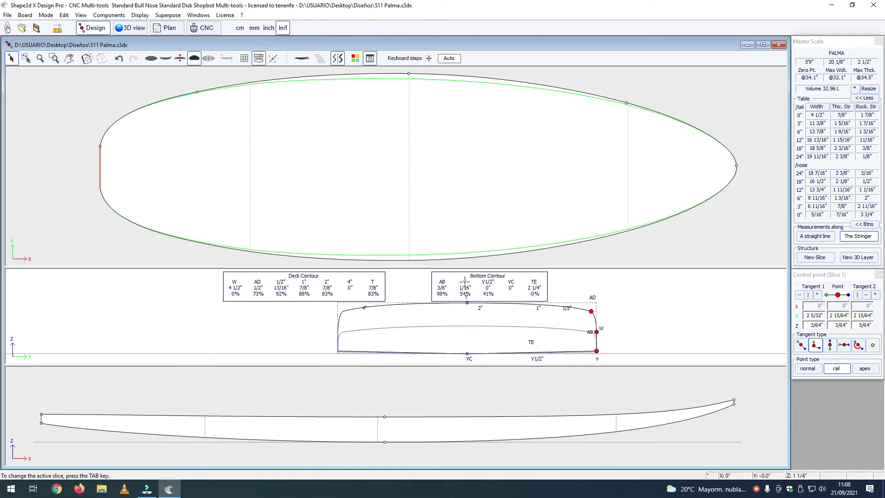
pyautogui.press('Up')
pyautogui.press('Up')
pyautogui.press('Up')
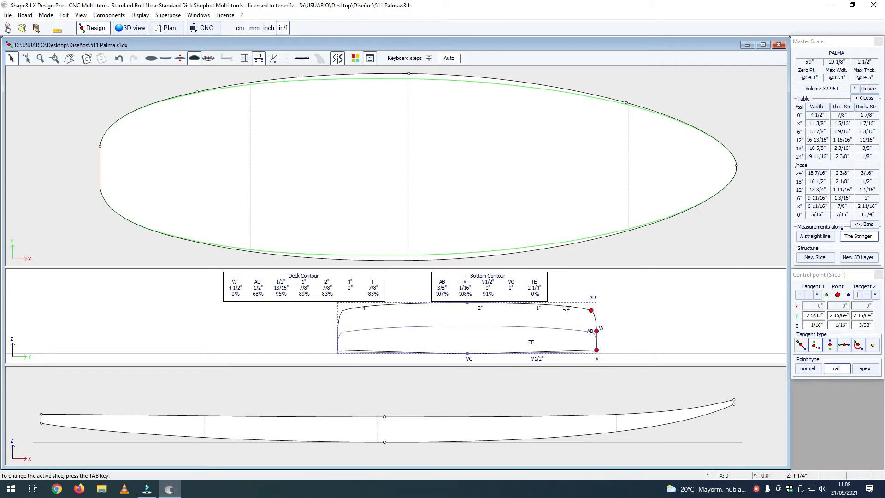
pyautogui.press('Up')
pyautogui.press('Up')
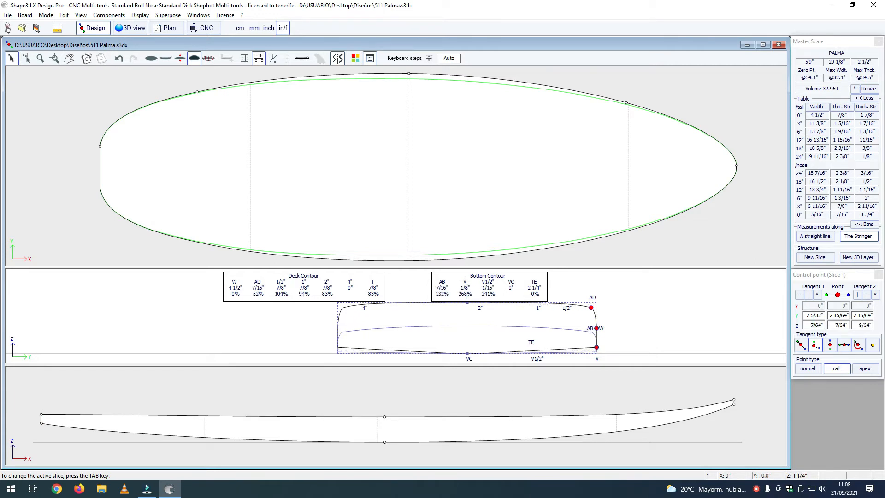
pyautogui.press('Up')
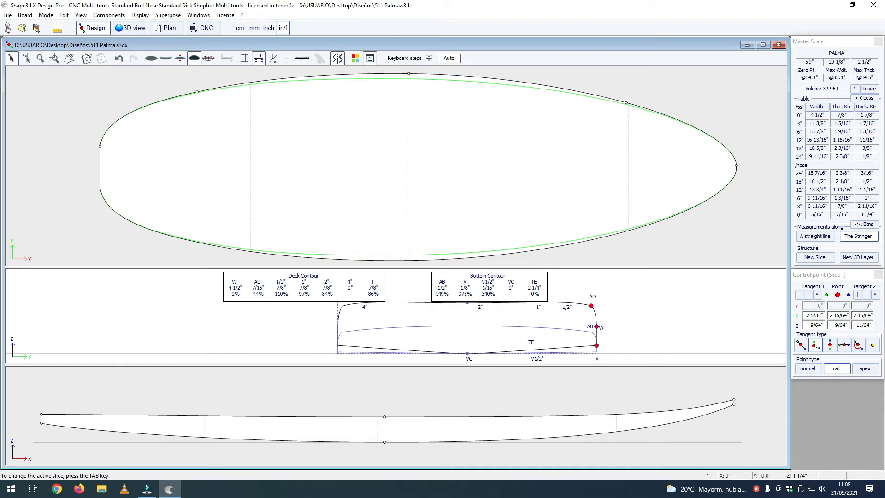
pyautogui.press('Up')
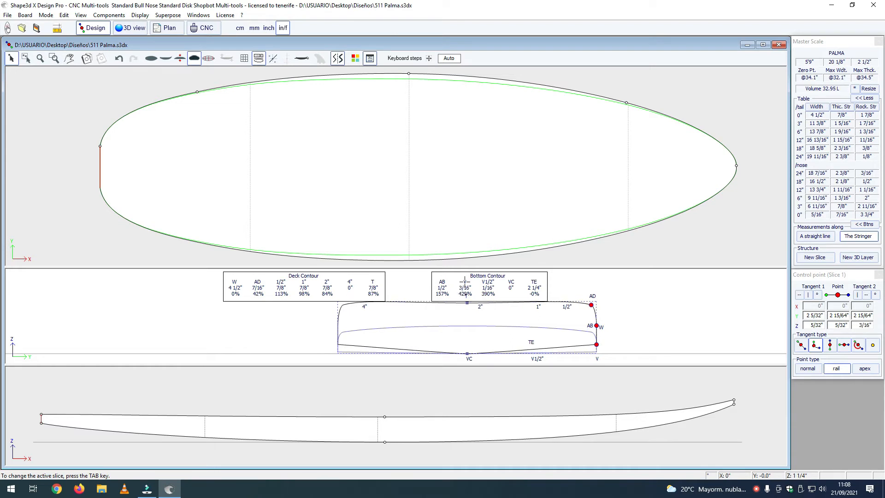
pyautogui.press('Up')
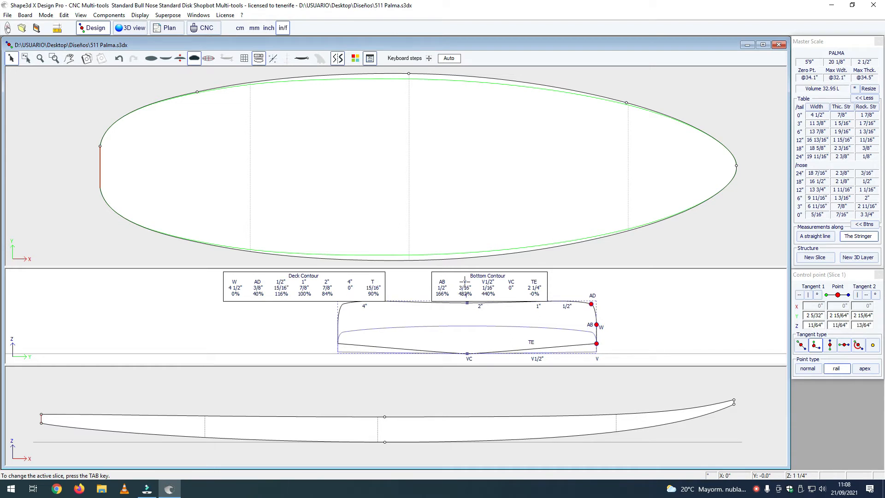
pyautogui.click(562, 346)
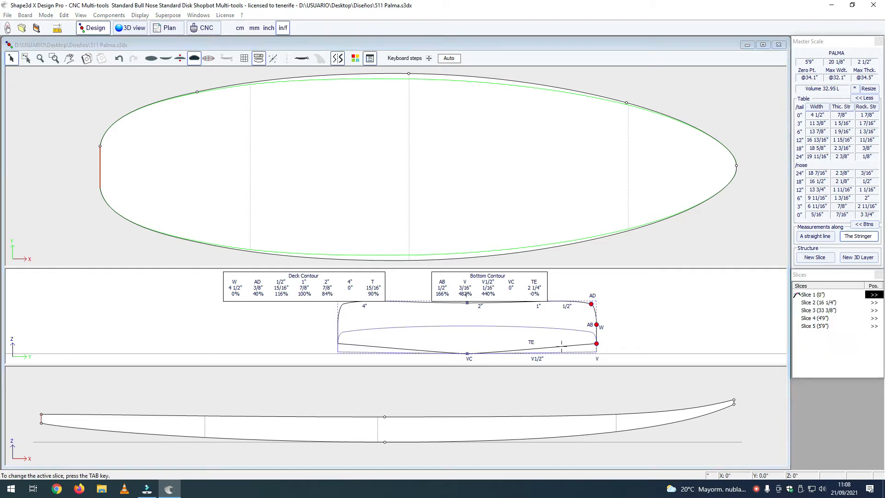
# Step: Shorten the handle of Slice 1's bottom centre point to Y 5/32", Z 1/64", aligning it with the vee panel
pyautogui.click(592, 344)
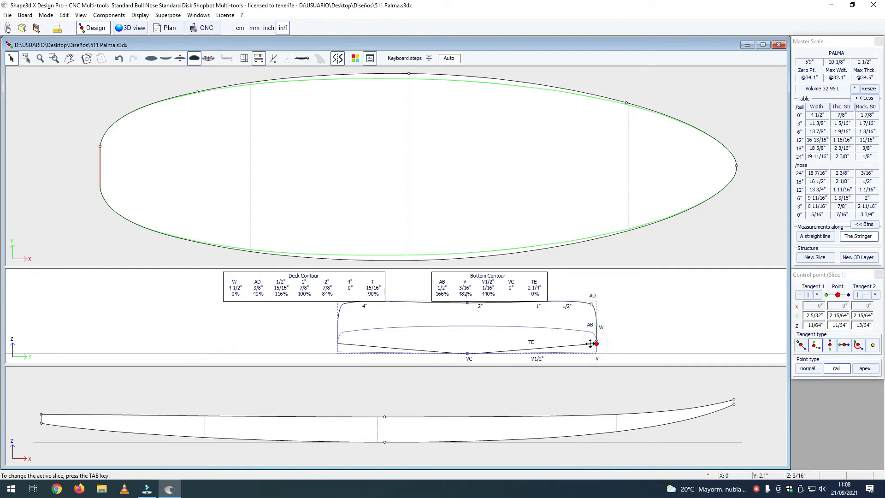
pyautogui.click(591, 344)
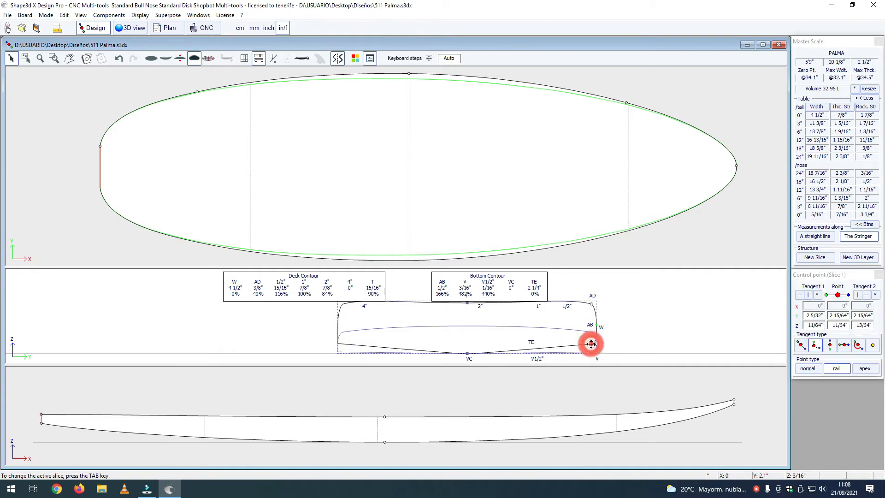
pyautogui.click(467, 353)
pyautogui.moveTo(480, 353); pyautogui.dragTo(476, 352)
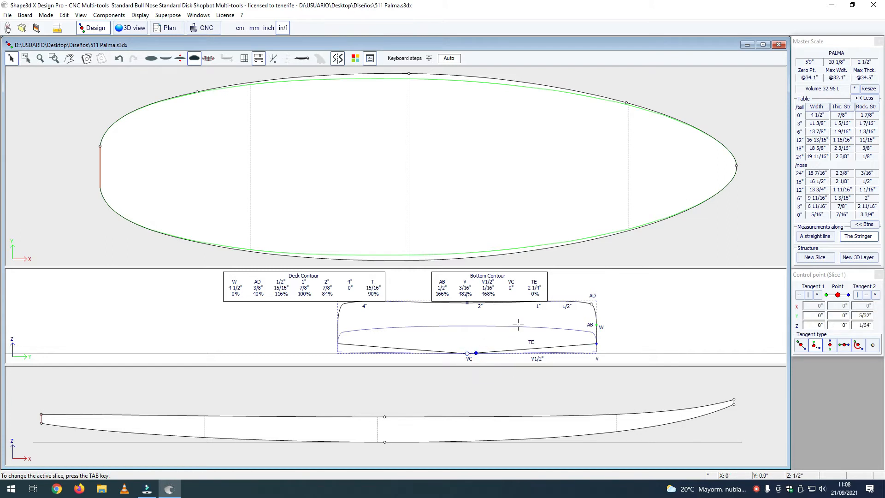
pyautogui.click(575, 324)
# Step: Lower the deck-side rail point of Slice 1 to below Z 49/64" so the deck curves down smoothly to the rail
pyautogui.scroll(-2, 556, 324)
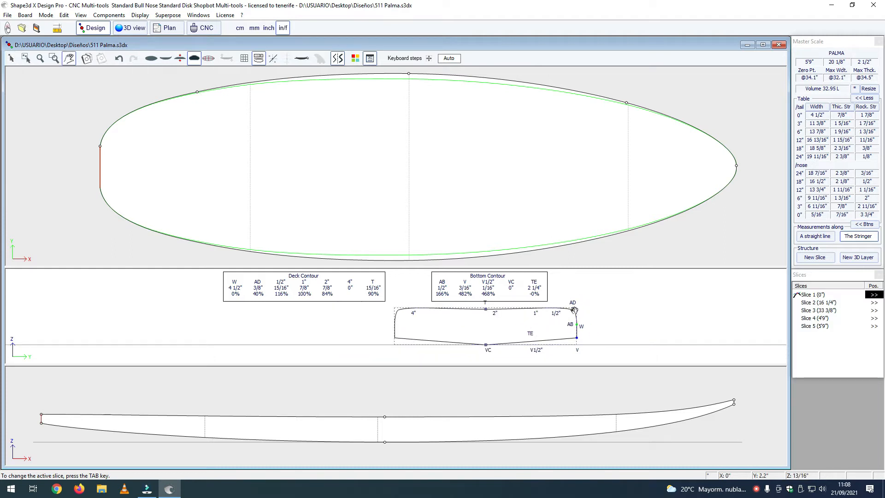
pyautogui.click(574, 310)
pyautogui.click(574, 310)
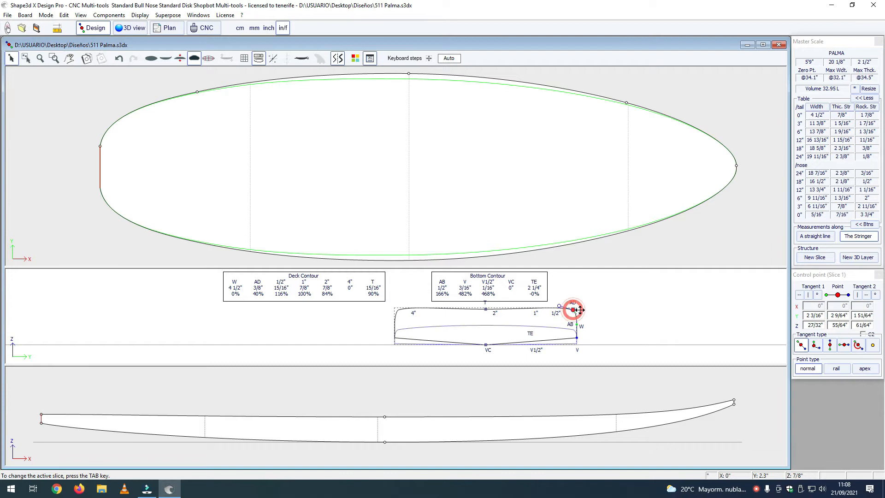
pyautogui.press('Down')
pyautogui.press('Down')
pyautogui.press('Down')
pyautogui.press('Down')
pyautogui.press('Down')
pyautogui.press('Down')
pyautogui.press('Down')
pyautogui.press('Down')
pyautogui.press('Down')
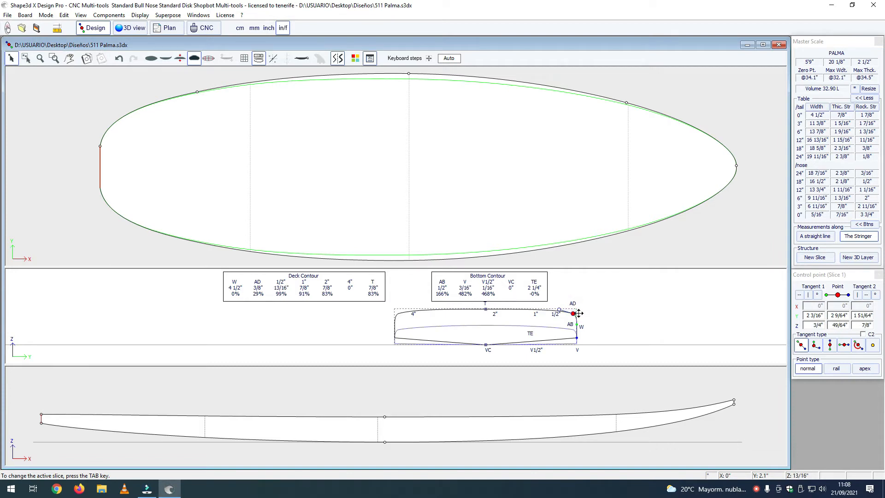
pyautogui.press('Down')
pyautogui.press('Down')
pyautogui.click(602, 316)
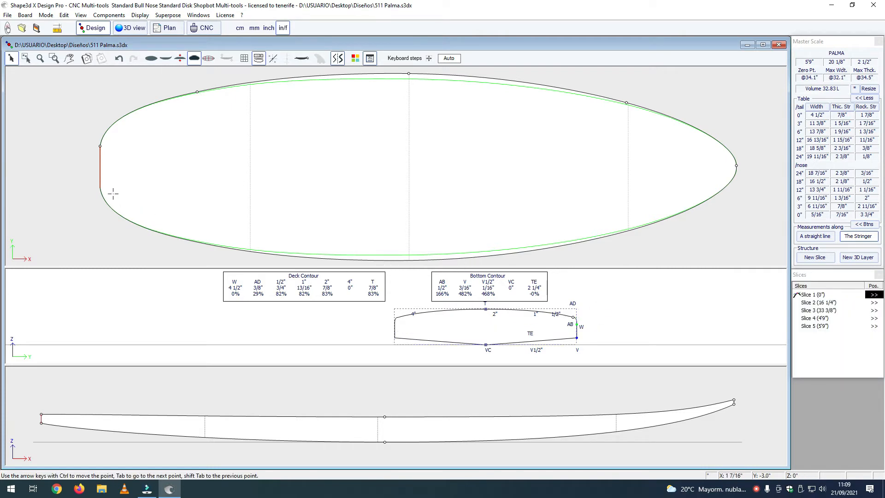
pyautogui.click(53, 170)
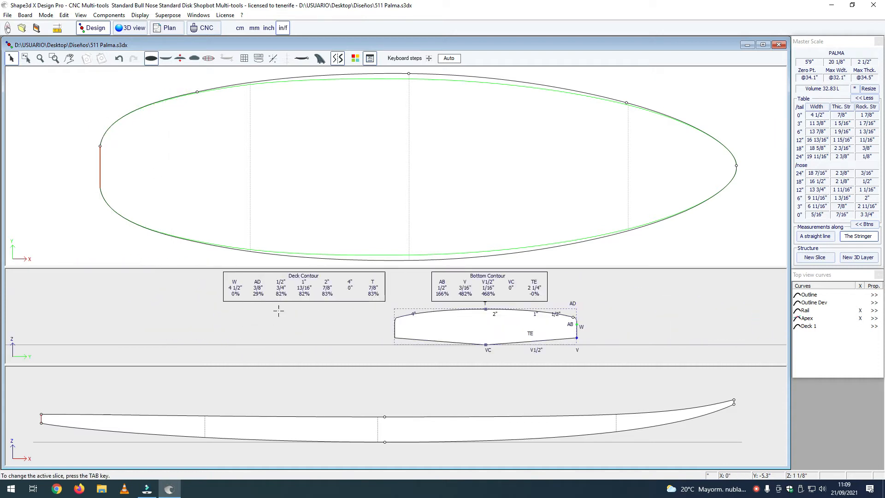
pyautogui.click(373, 330)
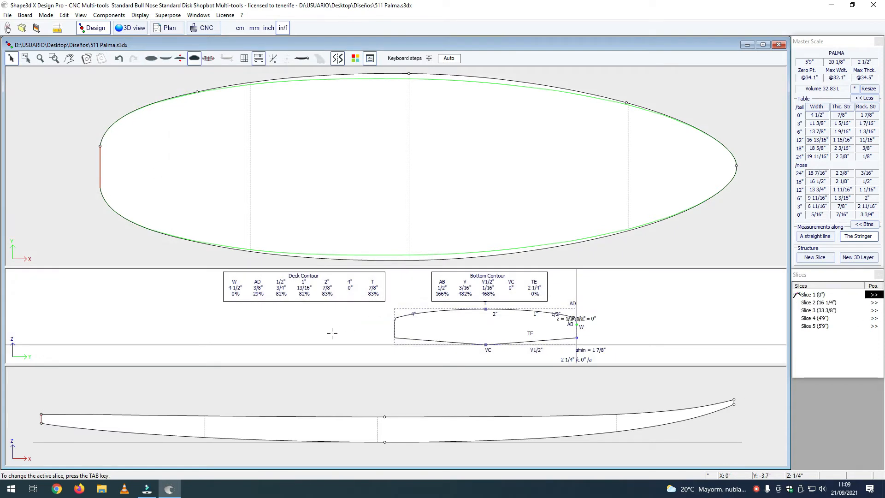
pyautogui.moveTo(339, 330); pyautogui.dragTo(271, 327, button='middle')
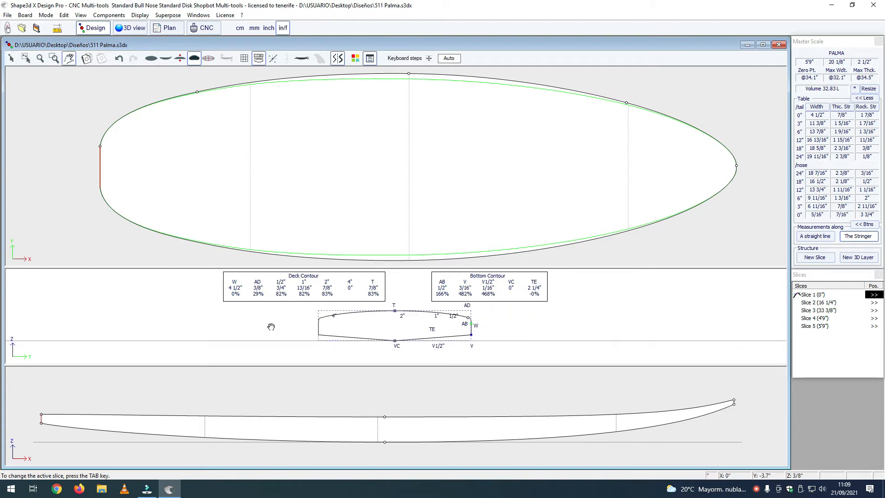
pyautogui.scroll(-1, 283, 329)
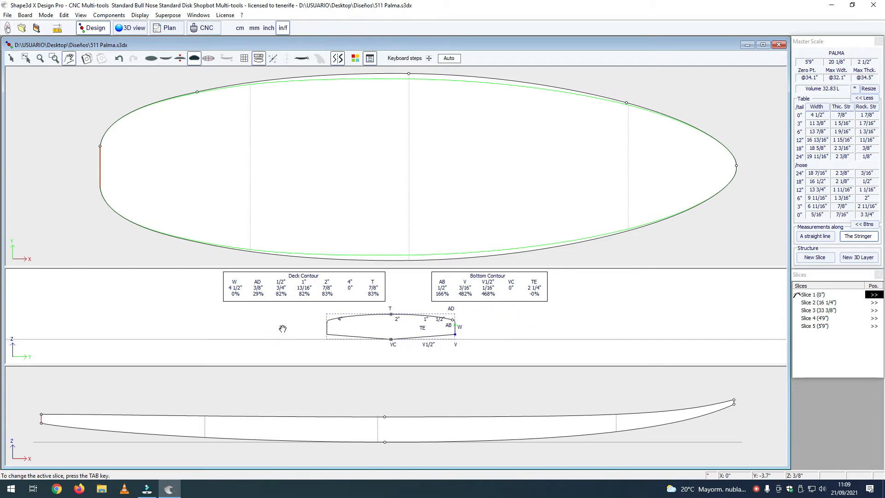
pyautogui.scroll(-1, 284, 329)
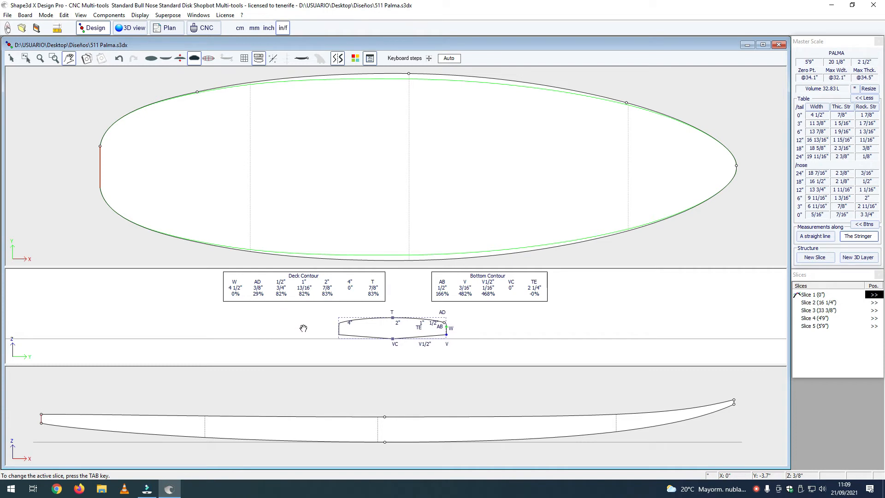
pyautogui.click(26, 163)
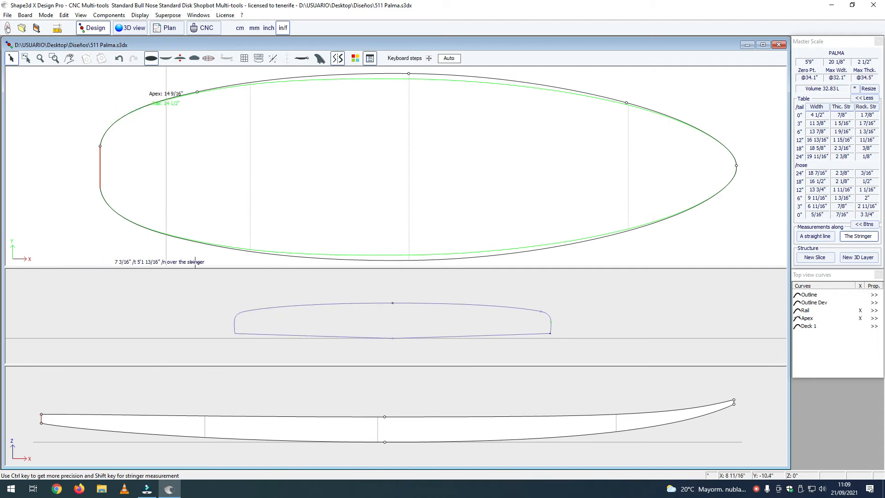
pyautogui.click(546, 269)
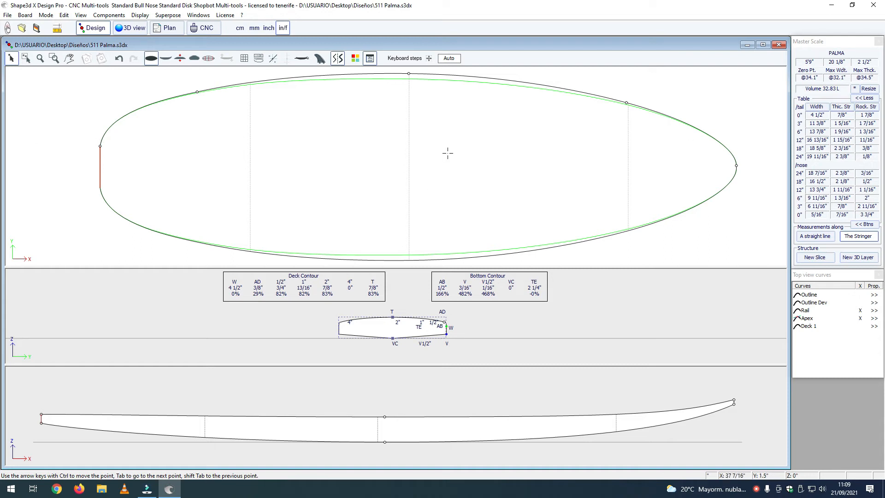
# Step: Make the 4'9" slice, Slice 4, active and move its bottom rail point inward to Y 6 13/32" at Z 0"
pyautogui.click(628, 153)
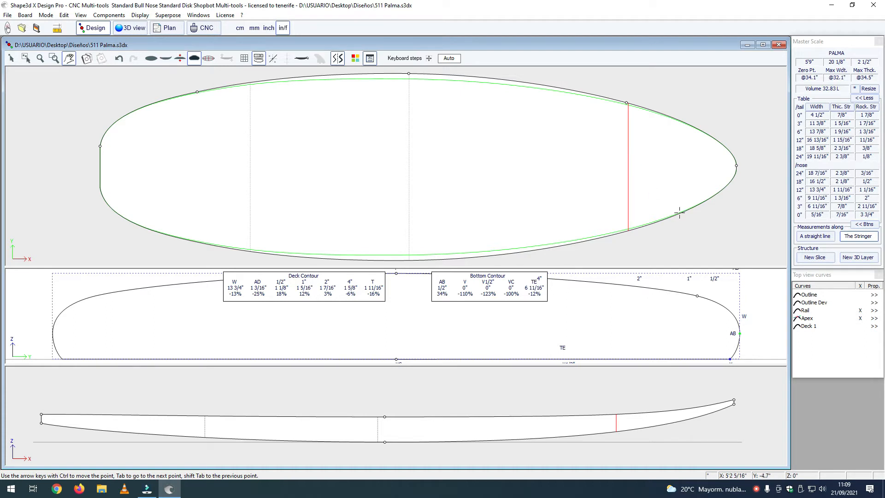
pyautogui.click(730, 358)
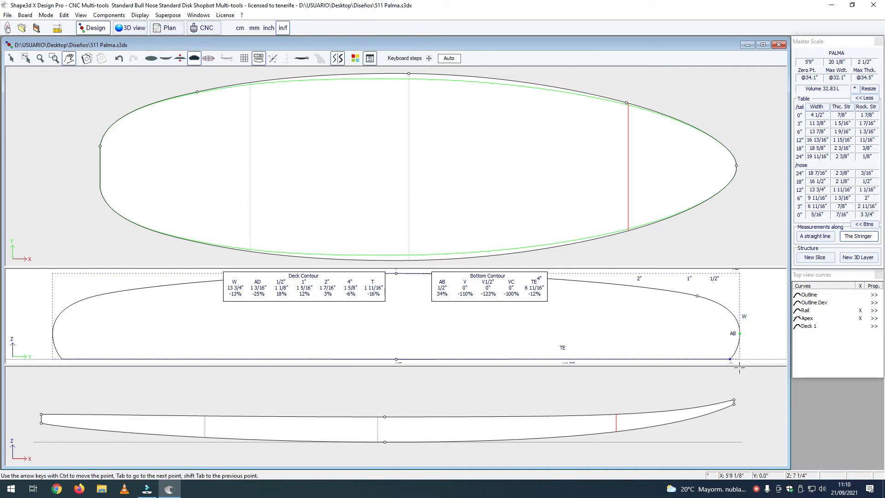
pyautogui.moveTo(750, 359); pyautogui.dragTo(750, 352)
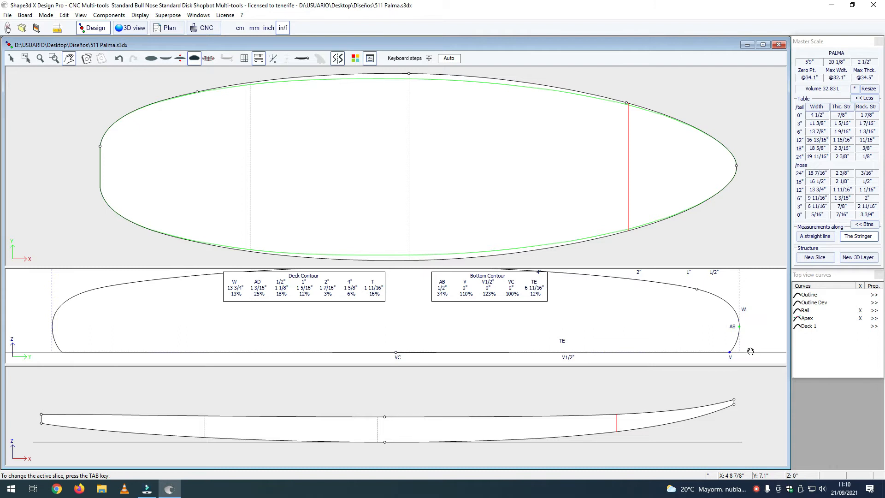
pyautogui.scroll(-1, 750, 352)
pyautogui.click(751, 351)
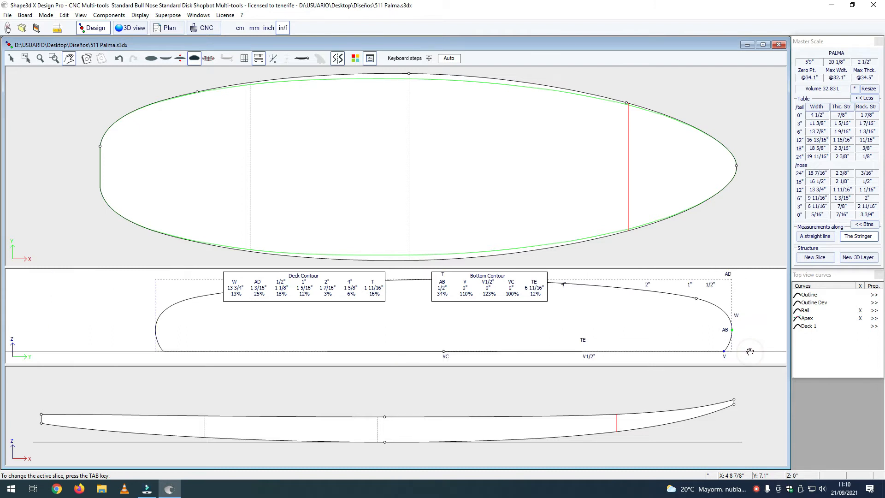
pyautogui.rightClick(743, 347)
pyautogui.click(755, 328)
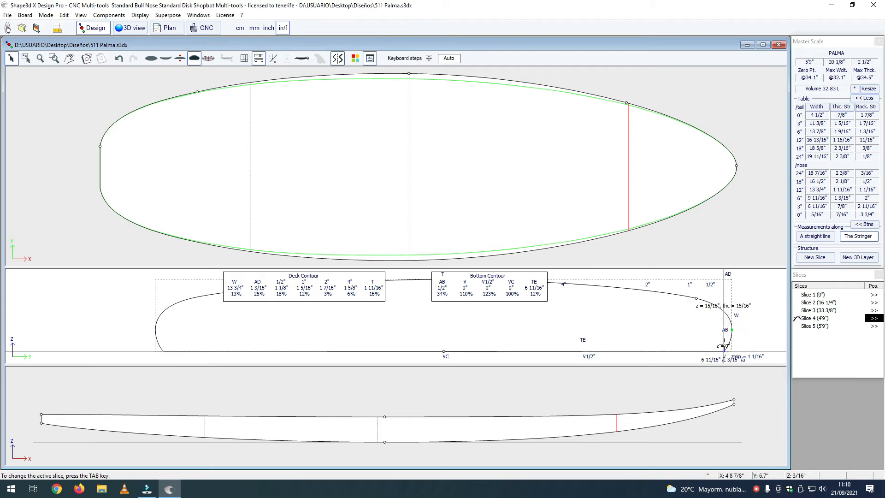
pyautogui.click(724, 351)
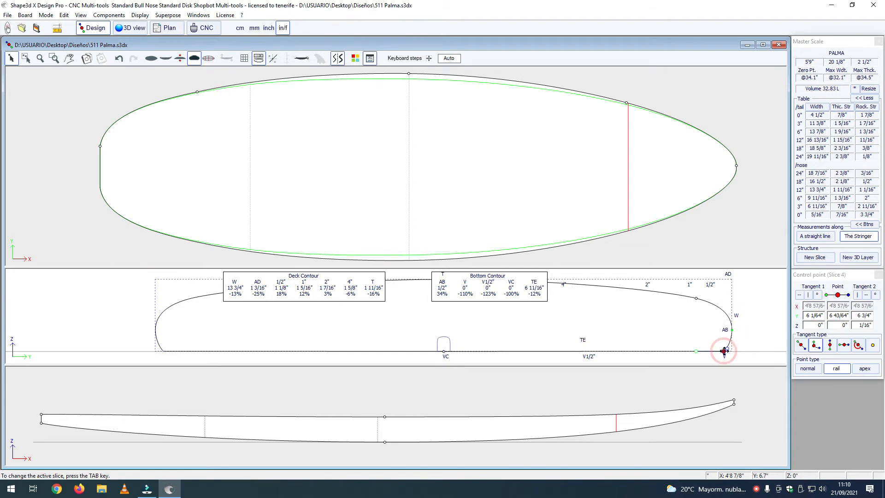
pyautogui.press('Left')
pyautogui.press('Left')
pyautogui.press('Left')
pyautogui.press('Left')
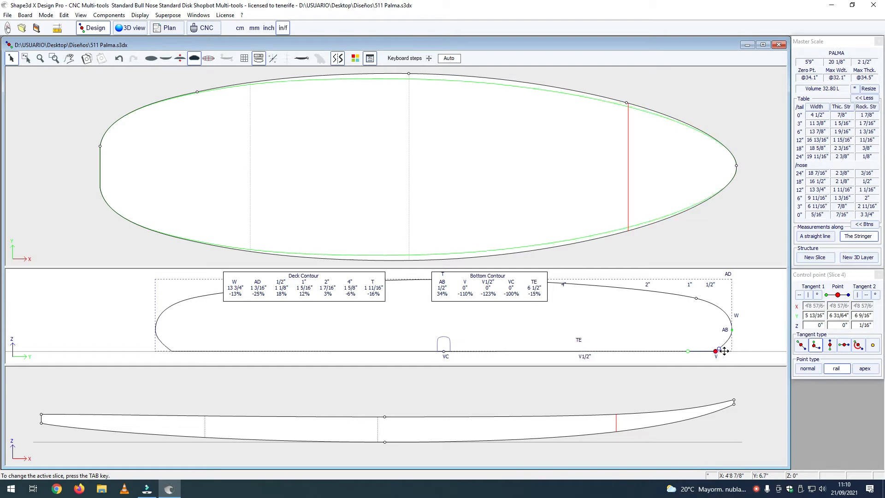
pyautogui.click(733, 345)
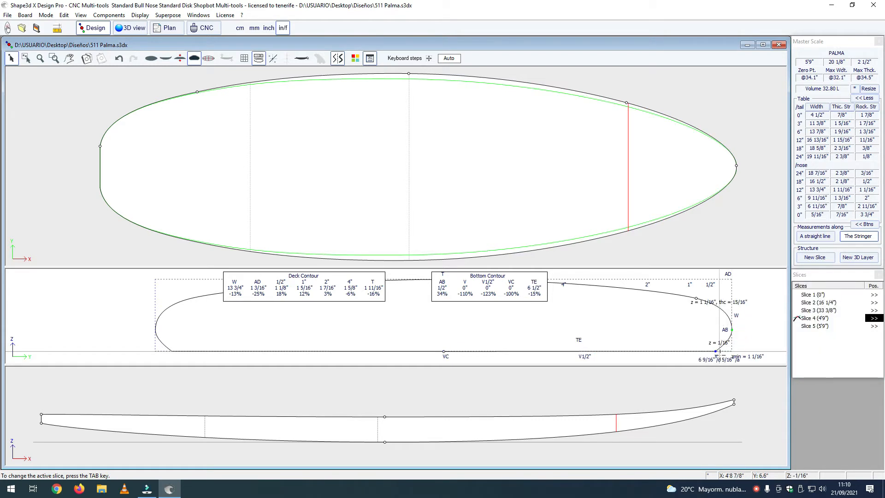
pyautogui.click(715, 352)
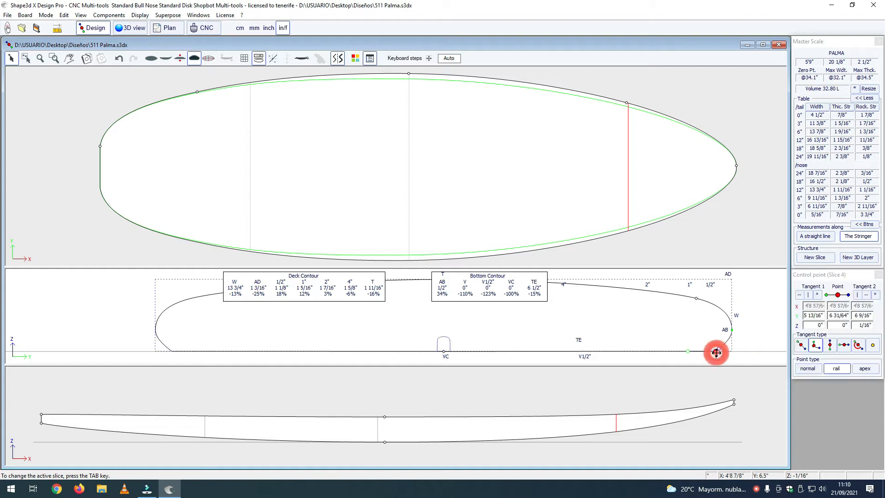
pyautogui.press('Left')
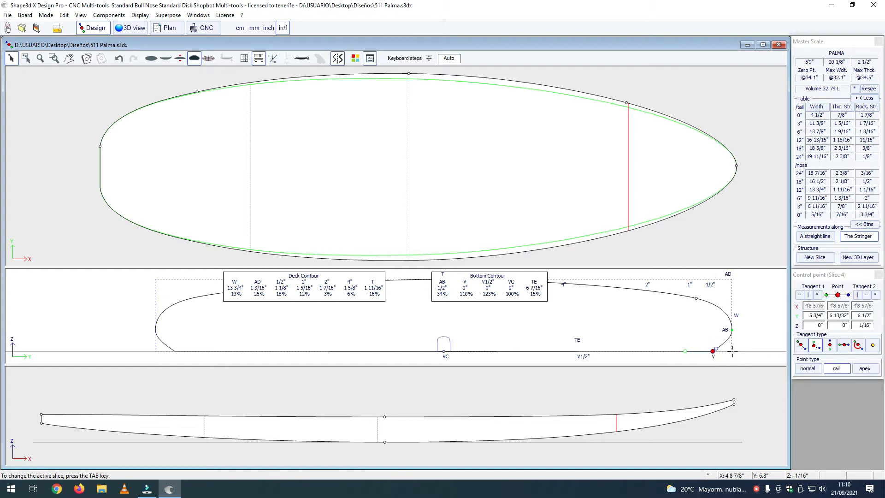
pyautogui.click(732, 349)
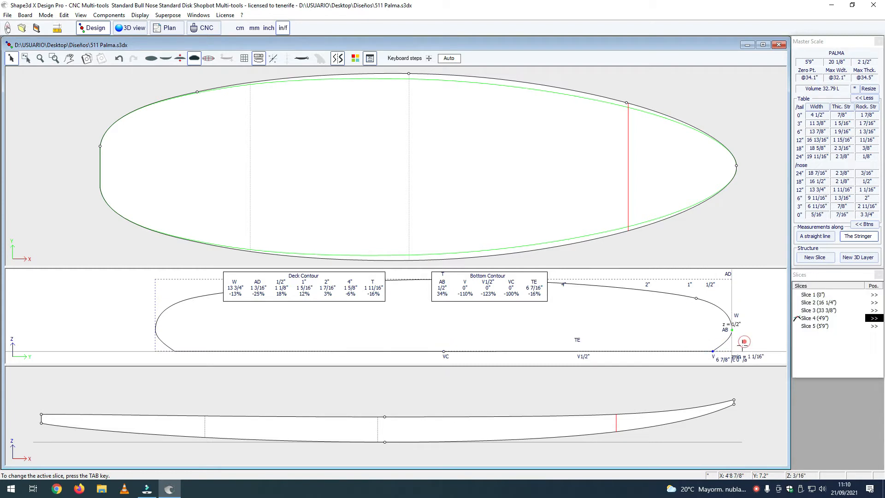
# Step: Extend the outer handle of Slice 4's bottom rail point outward to round the lower rail, and raise the apex point to Z 5/8"
pyautogui.click(714, 352)
pyautogui.moveTo(717, 347); pyautogui.dragTo(722, 349)
pyautogui.click(732, 330)
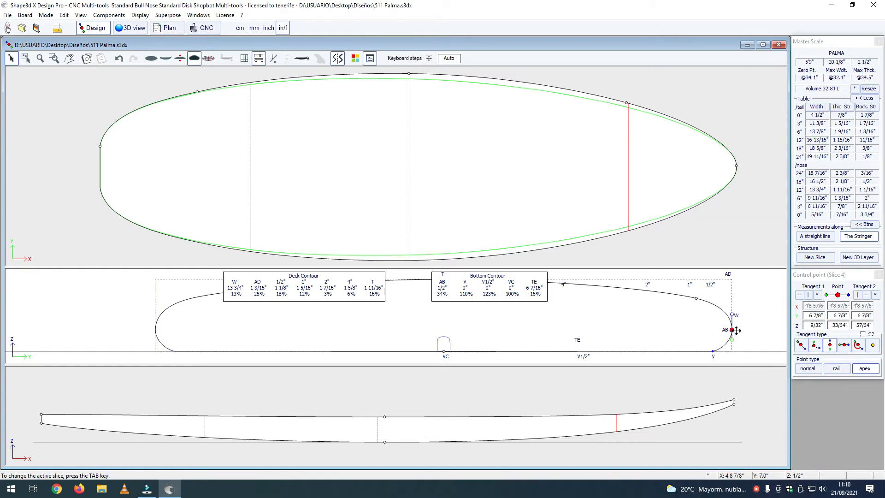
pyautogui.moveTo(737, 330); pyautogui.dragTo(737, 329)
pyautogui.press('Up')
pyautogui.press('Up')
pyautogui.press('Up')
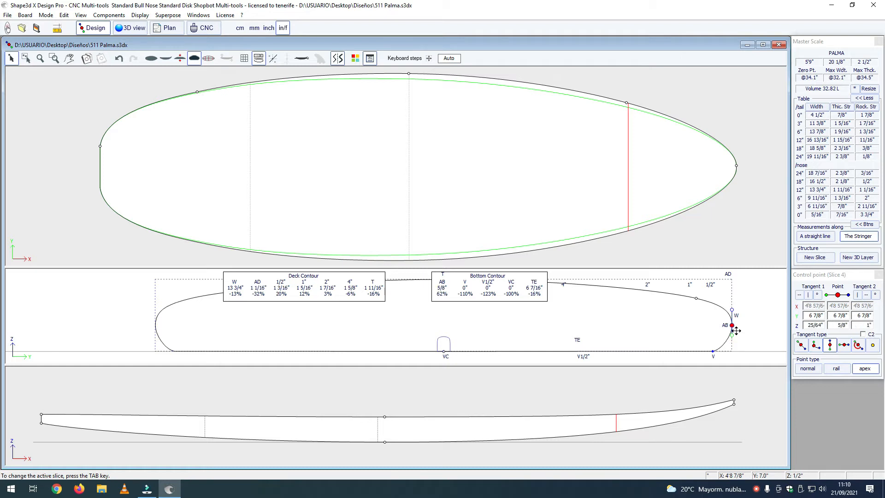
pyautogui.click(749, 321)
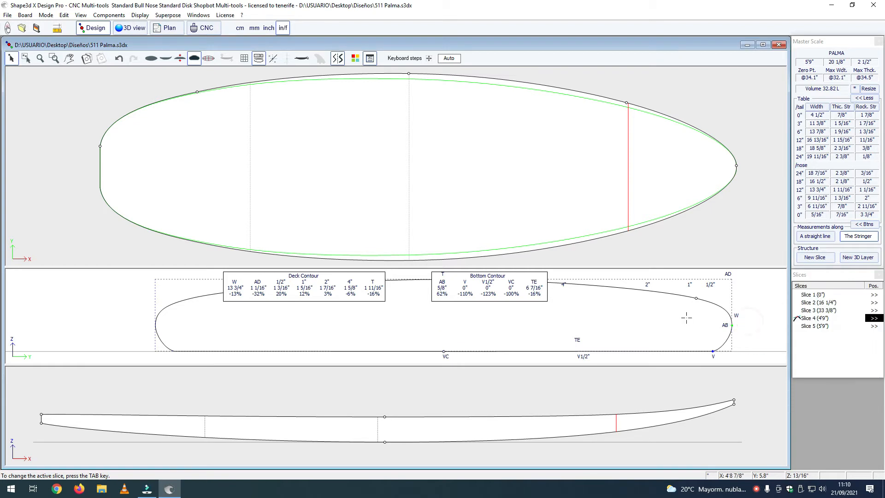
# Step: Lower the deck-side rail point of Slice 4 to Z 1 11/64" at Y 6 1/64"
pyautogui.click(697, 299)
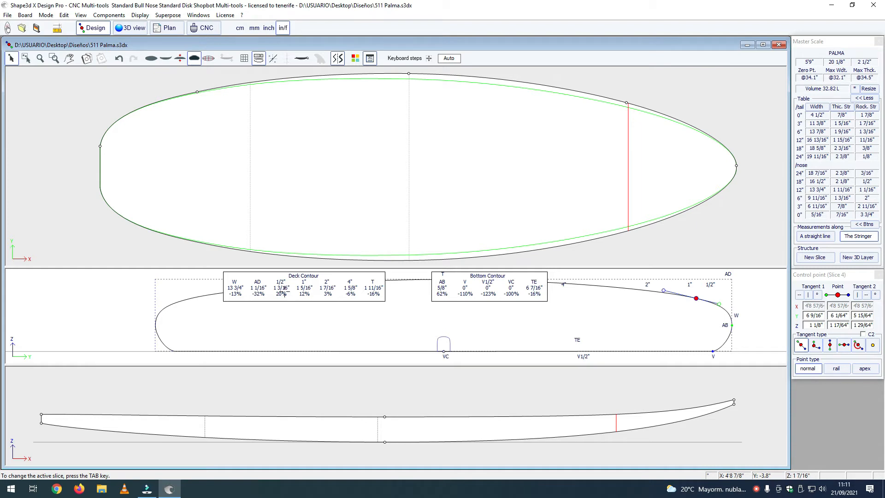
pyautogui.click(699, 298)
pyautogui.moveTo(699, 299); pyautogui.dragTo(699, 299)
pyautogui.press('Down')
pyautogui.press('Down')
pyautogui.press('Down')
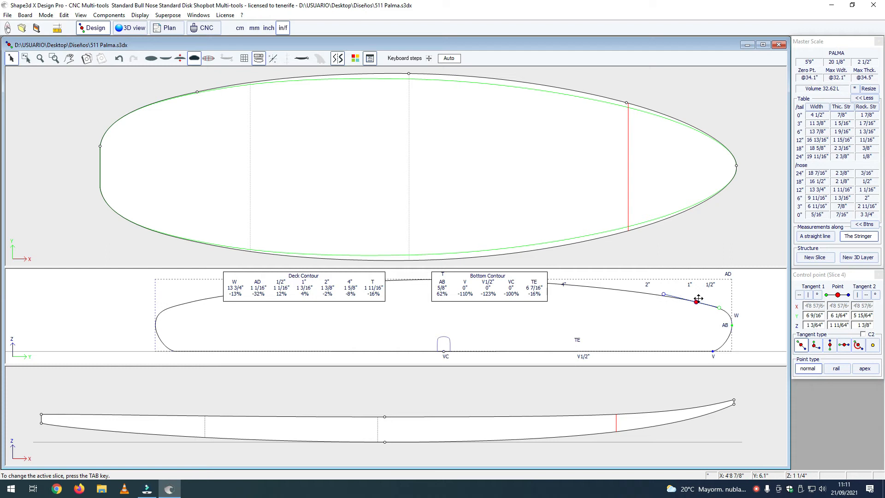
# Step: Shorten the upper handle of Slice 4's apex point to Z 7/8" and slightly extend its lower handle
pyautogui.click(733, 310)
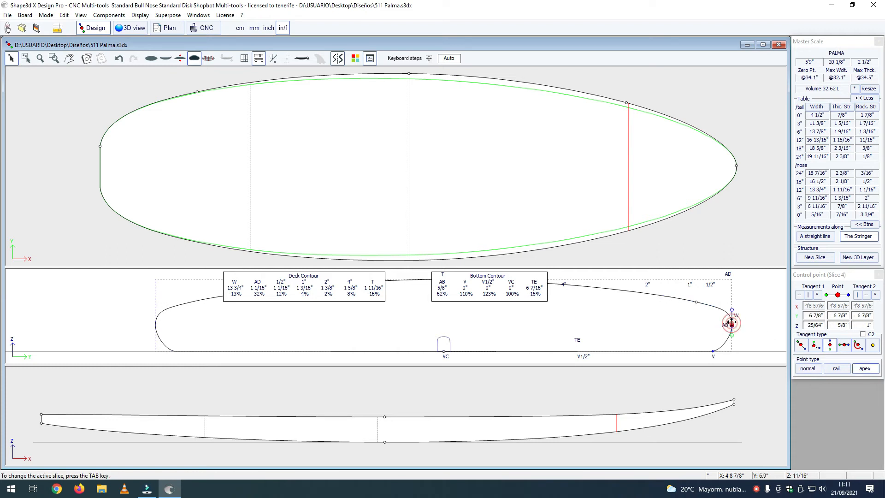
pyautogui.moveTo(733, 310); pyautogui.dragTo(734, 314)
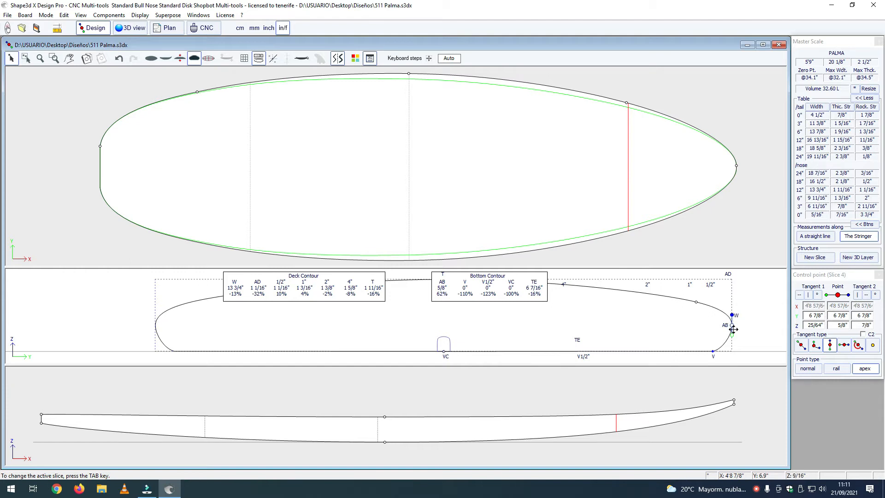
pyautogui.moveTo(733, 339); pyautogui.dragTo(734, 341)
pyautogui.click(744, 320)
pyautogui.scroll(-2, 614, 322)
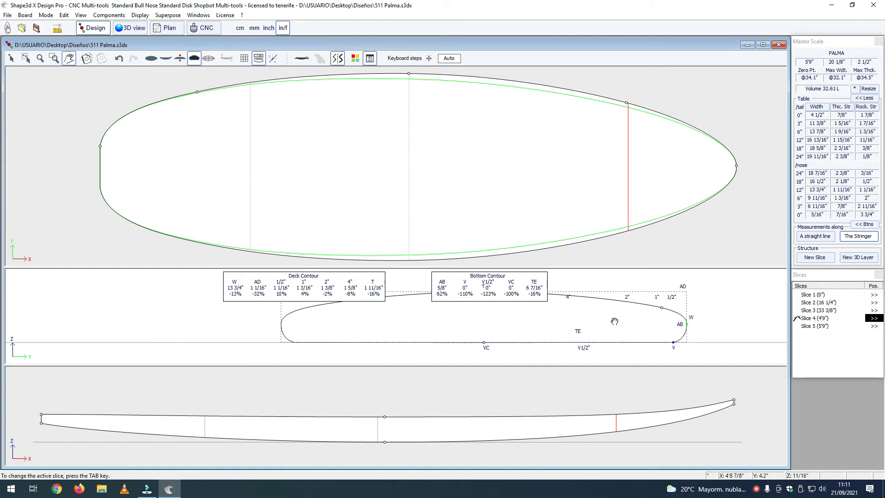
pyautogui.scroll(1, 613, 323)
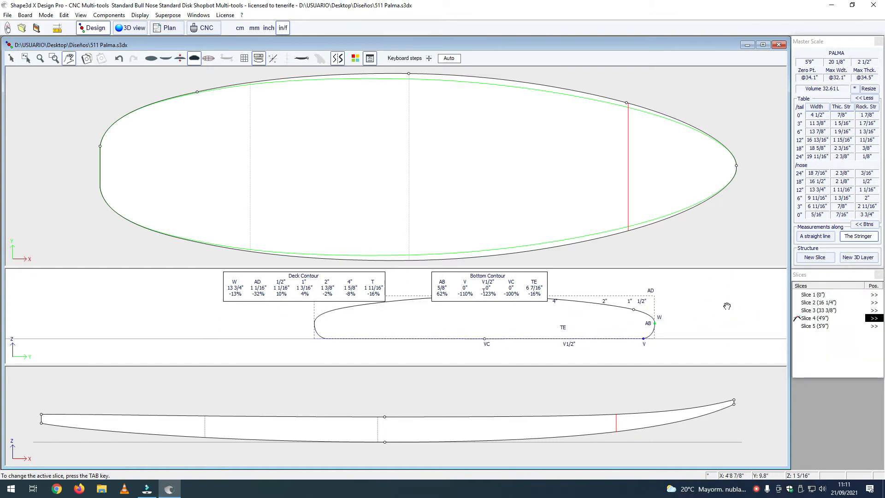
pyautogui.moveTo(539, 322); pyautogui.dragTo(491, 336)
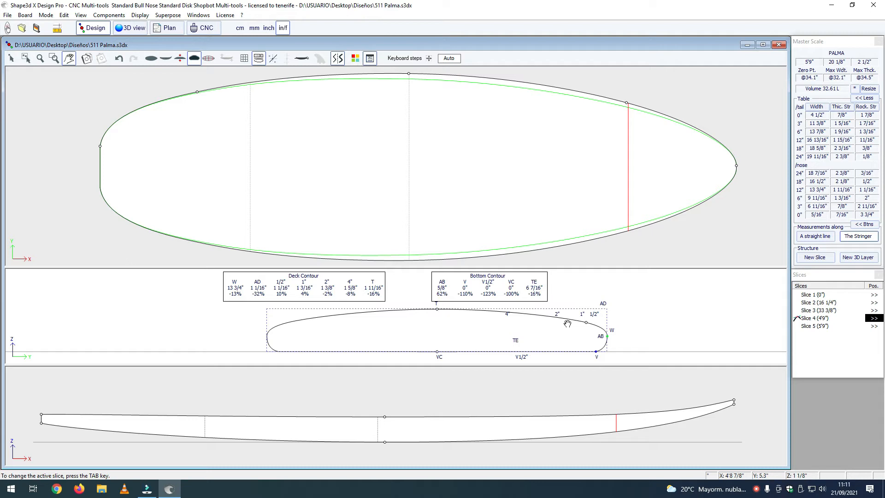
# Step: Try nudging the inner handle of Slice 4's deck-side rail point up and back down
pyautogui.click(586, 323)
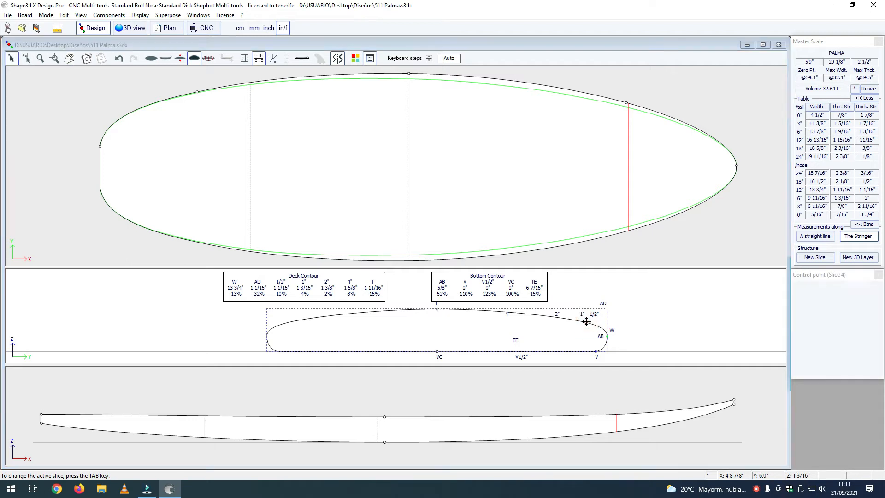
pyautogui.click(565, 318)
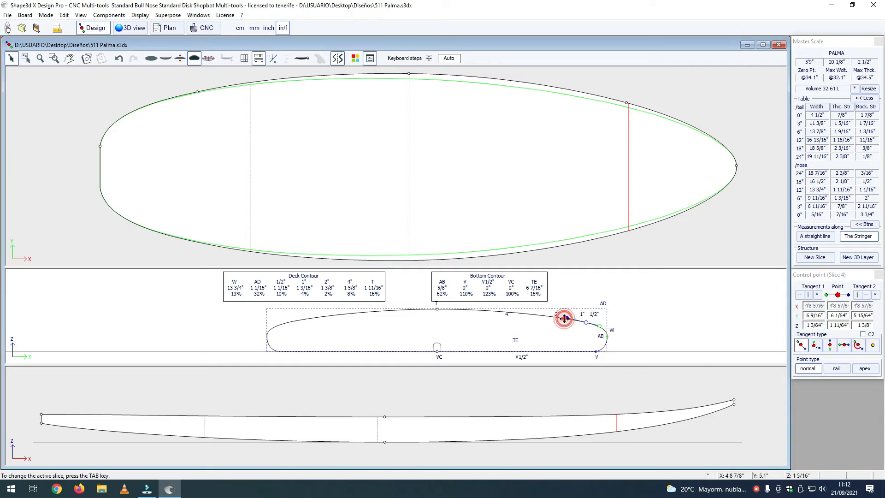
pyautogui.moveTo(564, 319); pyautogui.dragTo(564, 319)
pyautogui.press('Up')
pyautogui.press('Down')
pyautogui.click(617, 308)
pyautogui.scroll(-3, 617, 311)
pyautogui.scroll(3, 617, 312)
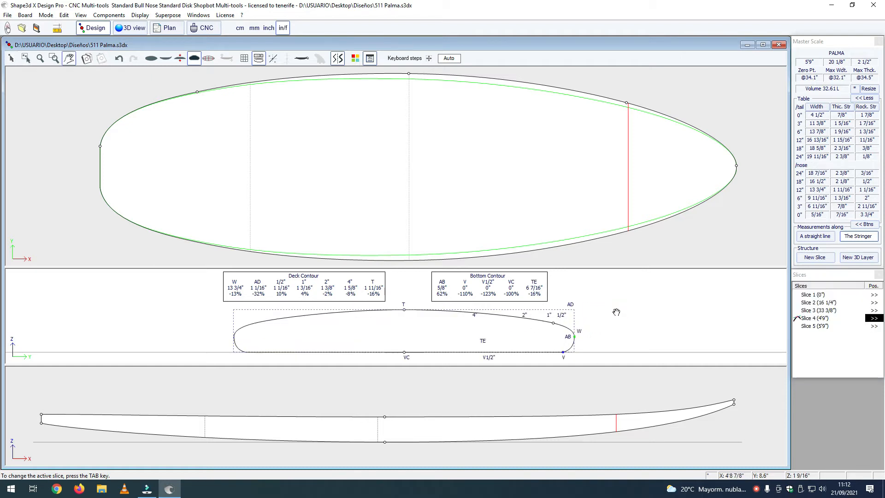
# Step: Select Slice 4's bottom rail, apex and deck-side rail points together and raise them, putting the bottom rail point at Z 3/64"
pyautogui.click(563, 351)
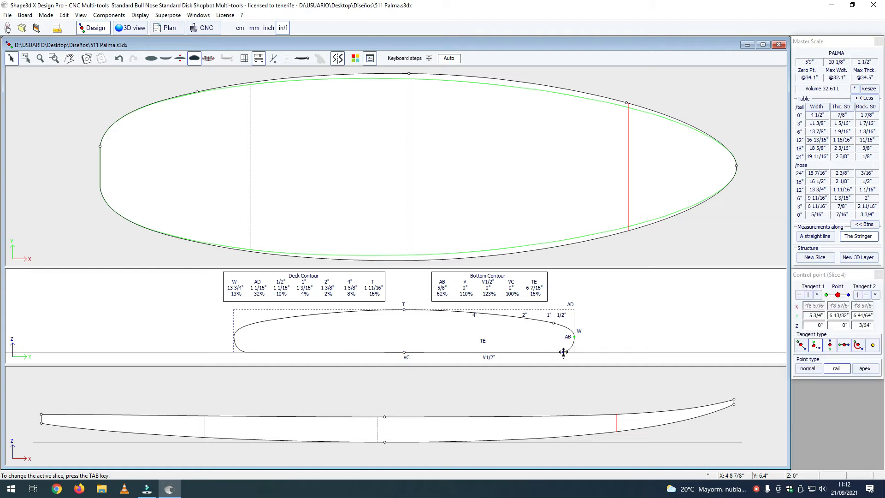
pyautogui.keyDown('shift'); pyautogui.click(574, 336); pyautogui.keyUp('shift')
pyautogui.keyDown('shift'); pyautogui.click(553, 323); pyautogui.keyUp('shift')
pyautogui.click(563, 351)
pyautogui.press('Up')
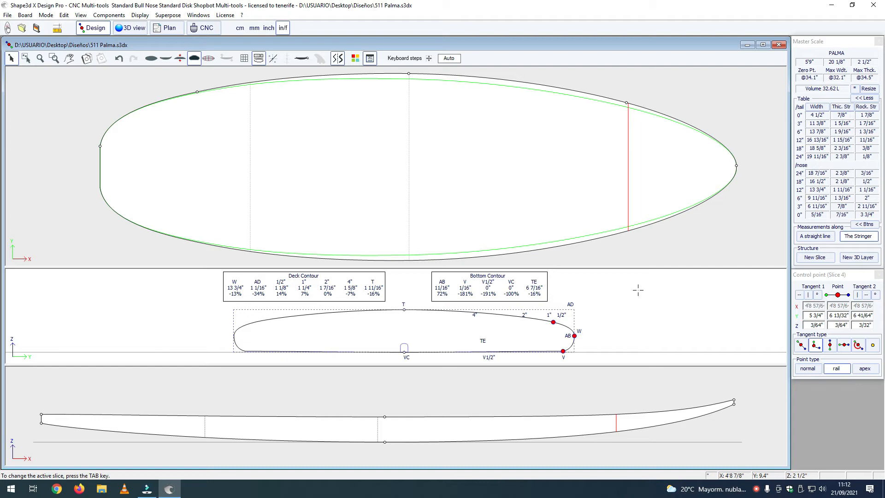
# Step: Shorten the bottom centre point's handle to Y 3/16", Z 0" and the bottom rail point's inner handle to Y 6 17/64", Z 3/64"
pyautogui.click(404, 352)
pyautogui.moveTo(451, 351); pyautogui.dragTo(408, 351)
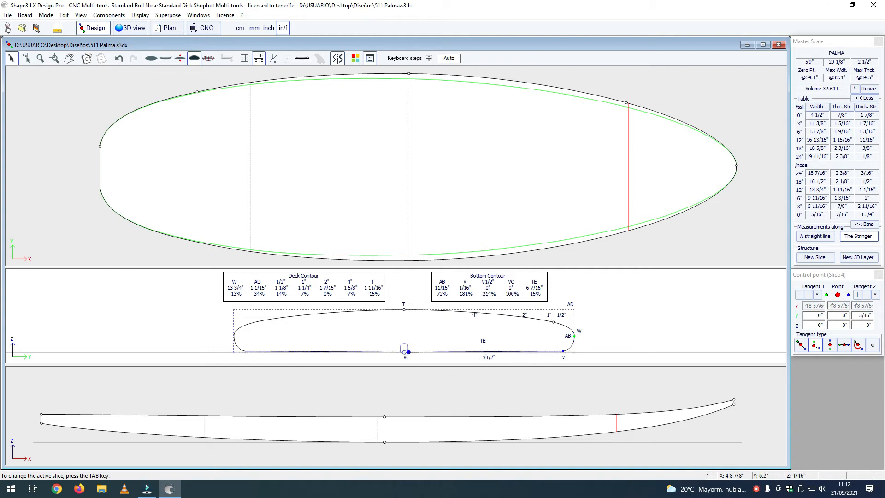
pyautogui.click(563, 352)
pyautogui.moveTo(561, 350); pyautogui.dragTo(560, 352)
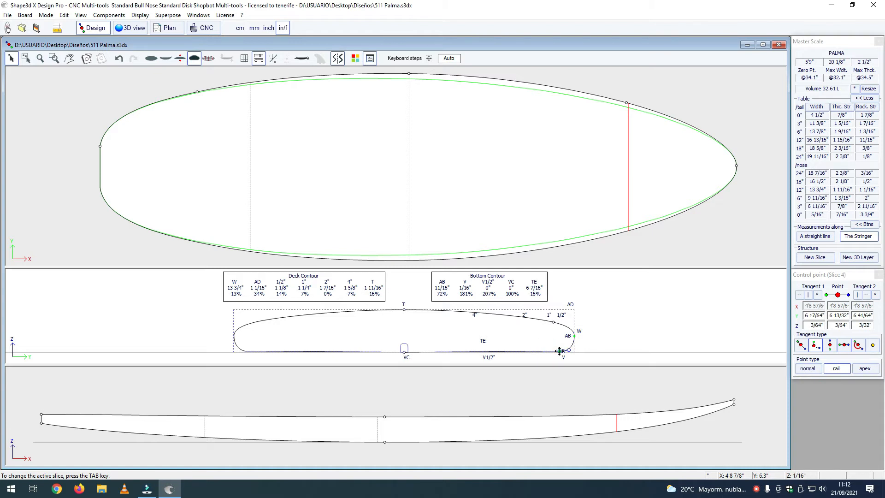
# Step: Examine the board's bottom and deck curvature colours in the 3D view from tail and nose
pyautogui.click(130, 28)
pyautogui.moveTo(341, 249); pyautogui.dragTo(357, 276)
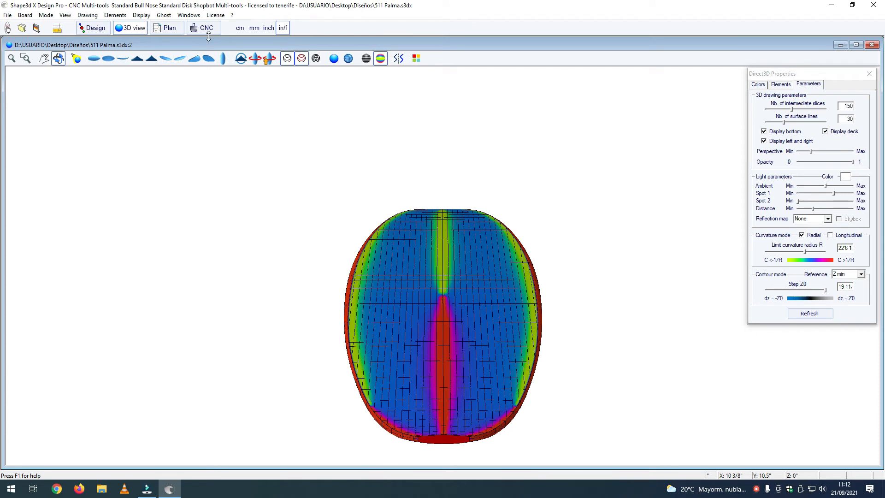
pyautogui.moveTo(318, 312); pyautogui.dragTo(507, 286)
pyautogui.moveTo(295, 281); pyautogui.dragTo(465, 270)
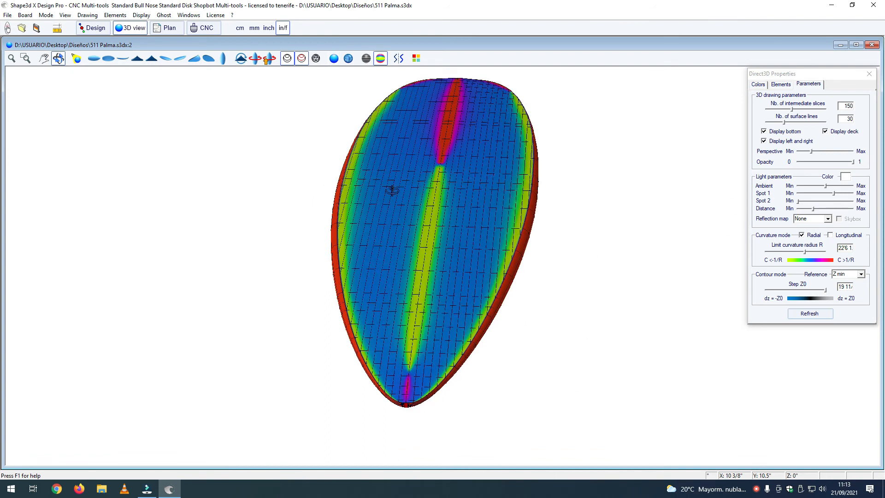
pyautogui.moveTo(358, 297)
pyautogui.mouseDown()
pyautogui.moveTo(449, 307)
pyautogui.moveTo(460, 176)
pyautogui.moveTo(360, 298)
pyautogui.moveTo(433, 227)
pyautogui.moveTo(389, 245)
pyautogui.moveTo(442, 240)
pyautogui.moveTo(434, 253)
pyautogui.moveTo(442, 158)
pyautogui.moveTo(435, 164)
pyautogui.mouseUp()
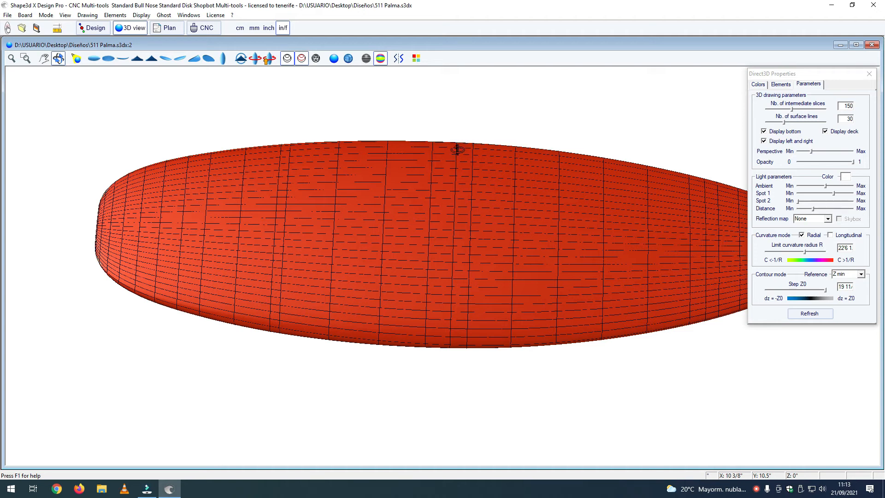
pyautogui.moveTo(456, 149); pyautogui.dragTo(375, 328)
pyautogui.moveTo(382, 167); pyautogui.dragTo(373, 330)
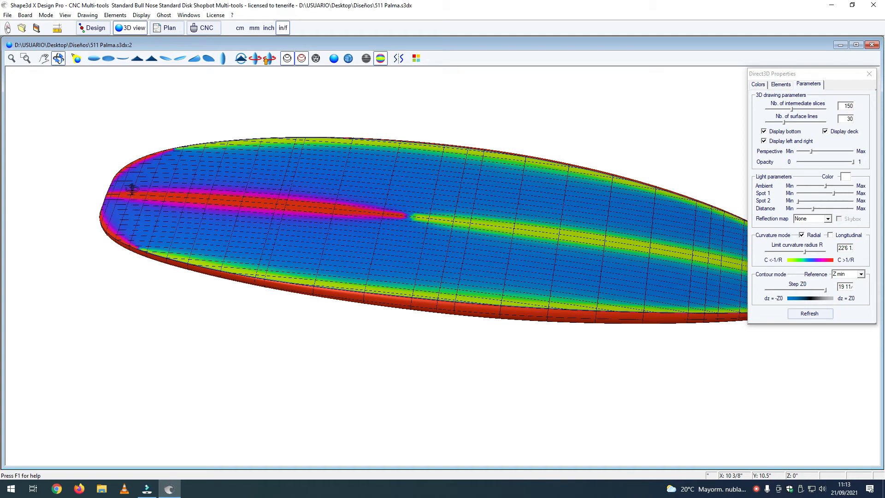
# Step: Inspect the curvature along the bottom's centre line and rails from the tail end, and check the deck's curvature
pyautogui.moveTo(129, 185); pyautogui.dragTo(132, 190)
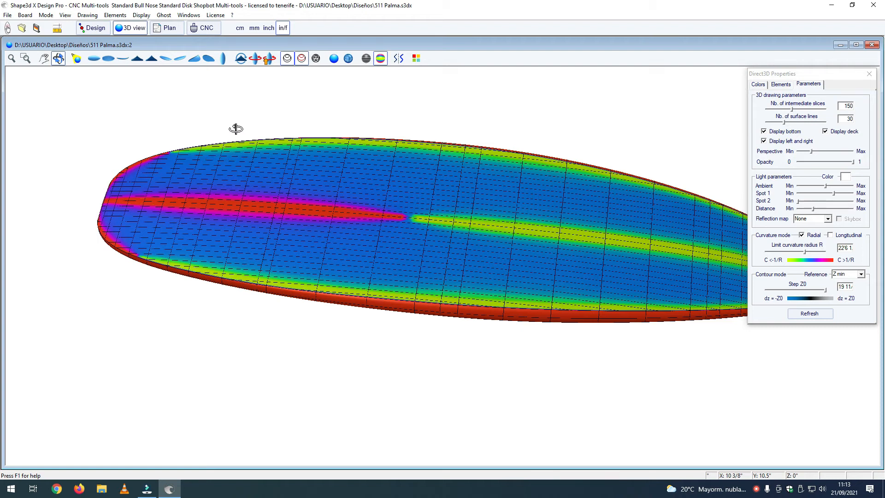
pyautogui.moveTo(253, 125); pyautogui.dragTo(274, 172)
pyautogui.moveTo(262, 250); pyautogui.dragTo(450, 296)
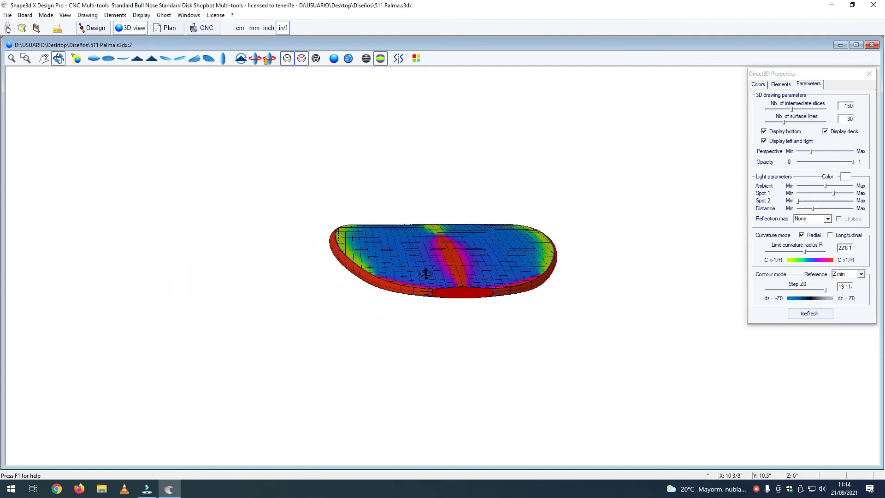
pyautogui.moveTo(407, 282); pyautogui.dragTo(376, 268)
pyautogui.moveTo(549, 327); pyautogui.dragTo(472, 330)
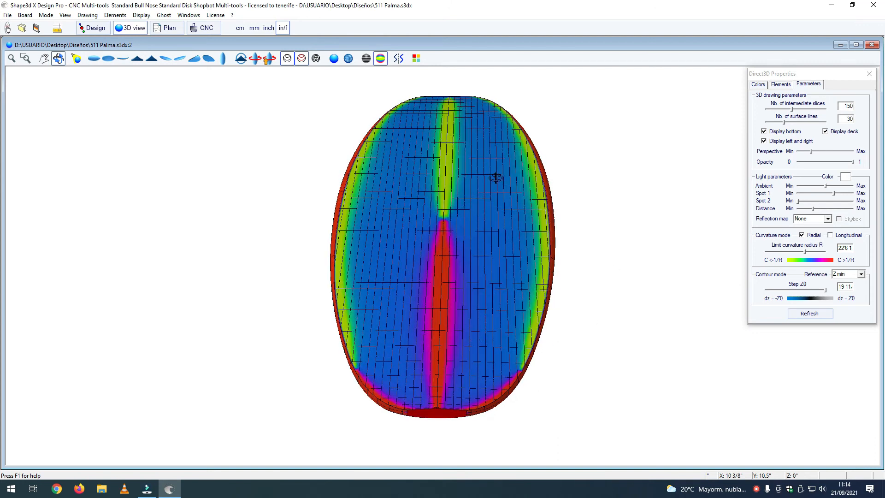
pyautogui.moveTo(452, 269); pyautogui.dragTo(556, 295)
pyautogui.moveTo(436, 293); pyautogui.dragTo(375, 284, button='middle')
pyautogui.moveTo(375, 285); pyautogui.dragTo(395, 187)
pyautogui.moveTo(526, 249); pyautogui.dragTo(405, 251)
pyautogui.scroll(2, 470, 326)
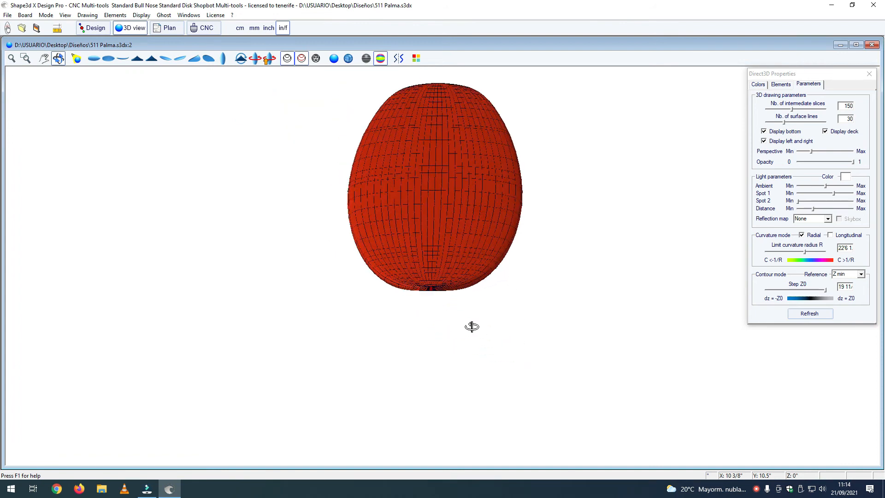
pyautogui.moveTo(462, 88); pyautogui.dragTo(466, 173, button='middle')
# Step: Compare curvature colouring with plain shading on the 3D board, hide the surface lines, and leave the board plainly shaded
pyautogui.click(93, 27)
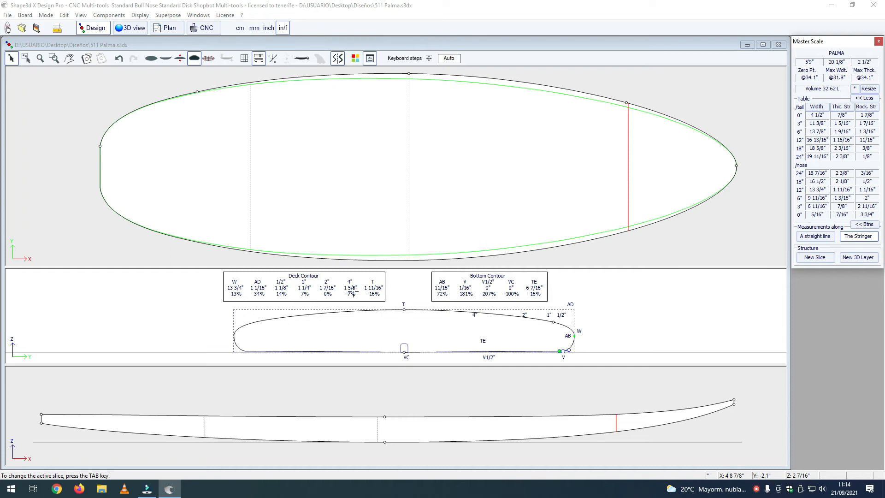
pyautogui.click(139, 28)
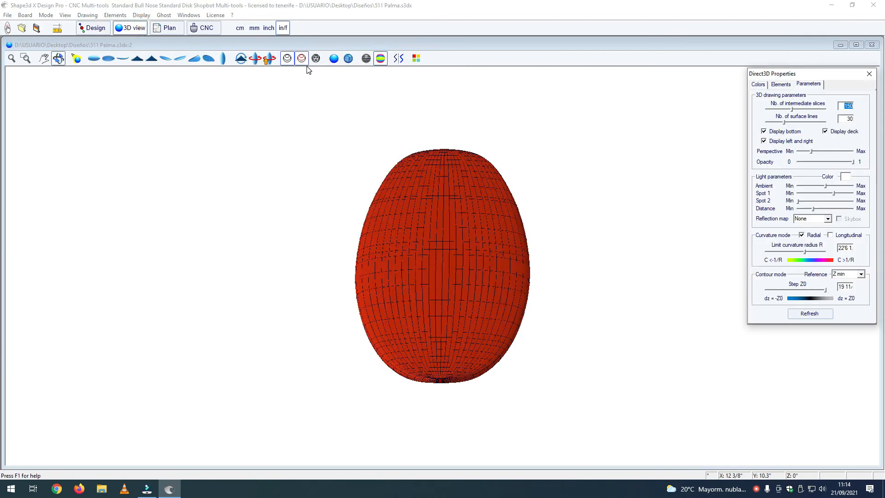
pyautogui.click(335, 59)
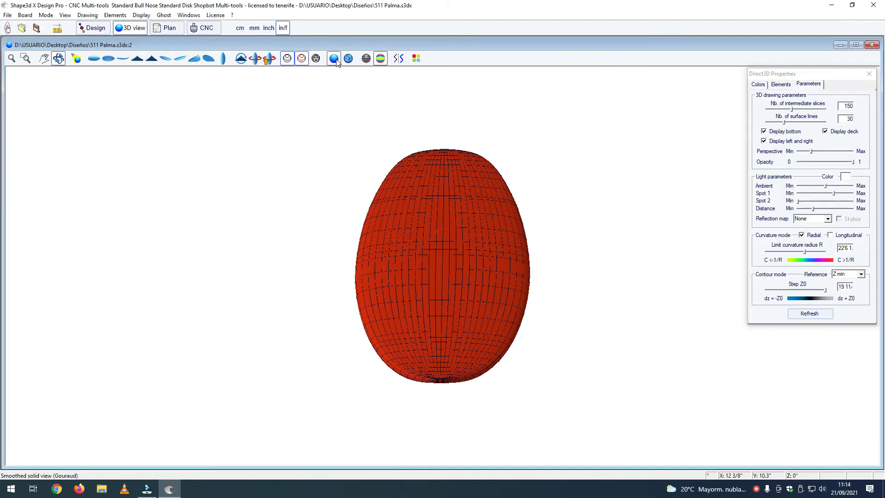
pyautogui.click(381, 60)
pyautogui.moveTo(437, 221); pyautogui.dragTo(440, 210)
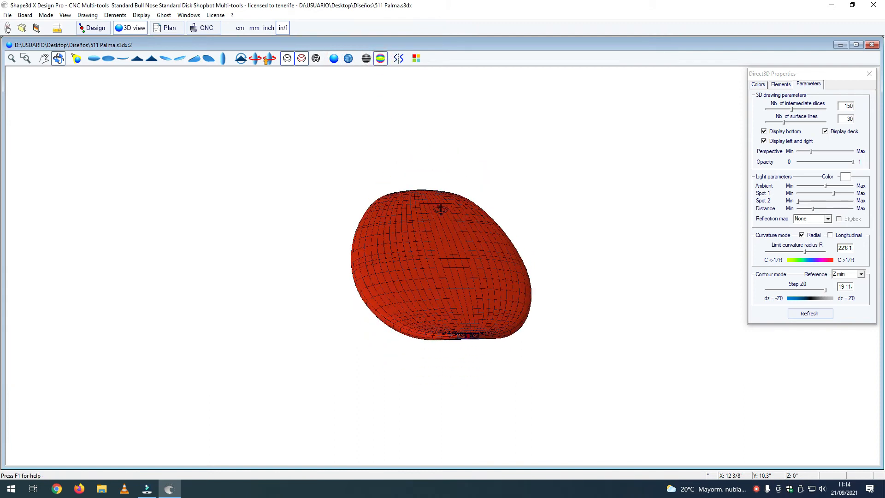
pyautogui.click(288, 59)
pyautogui.click(302, 59)
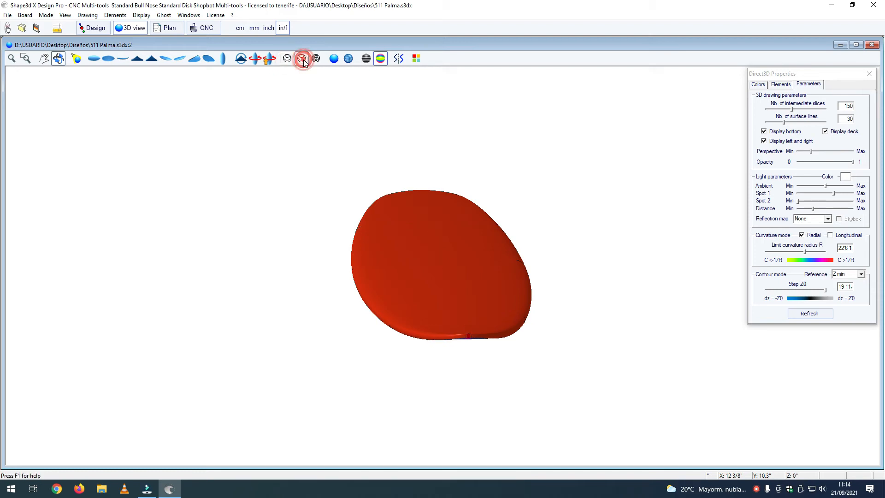
pyautogui.click(334, 60)
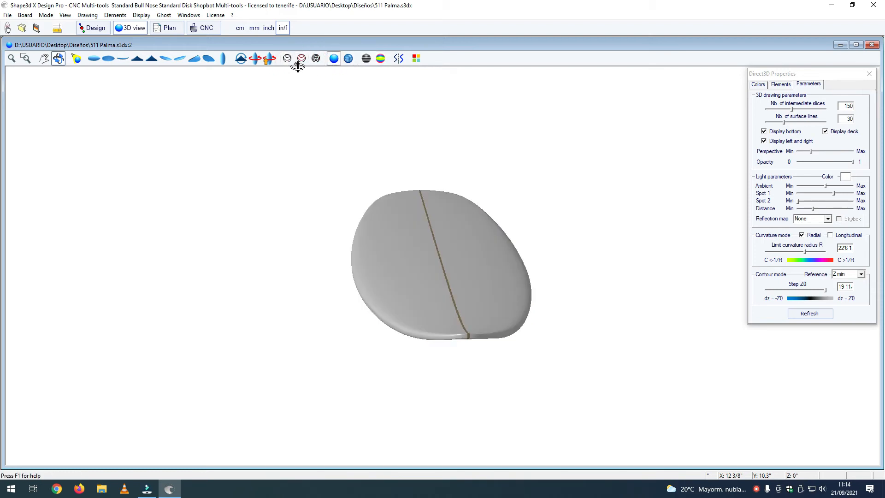
# Step: Show only the board's outline, stringer and slice curves without the shaded surface and examine them from several angles
pyautogui.click(315, 59)
pyautogui.click(301, 59)
pyautogui.click(288, 60)
pyautogui.click(334, 59)
pyautogui.moveTo(372, 249)
pyautogui.mouseDown()
pyautogui.moveTo(381, 251)
pyautogui.moveTo(391, 230)
pyautogui.moveTo(261, 243)
pyautogui.moveTo(509, 298)
pyautogui.moveTo(344, 293)
pyautogui.moveTo(263, 301)
pyautogui.moveTo(509, 316)
pyautogui.moveTo(501, 310)
pyautogui.moveTo(462, 326)
pyautogui.moveTo(461, 336)
pyautogui.moveTo(484, 324)
pyautogui.moveTo(500, 291)
pyautogui.moveTo(646, 308)
pyautogui.moveTo(334, 313)
pyautogui.moveTo(502, 302)
pyautogui.moveTo(490, 336)
pyautogui.moveTo(523, 327)
pyautogui.moveTo(432, 316)
pyautogui.moveTo(448, 348)
pyautogui.moveTo(595, 357)
pyautogui.moveTo(601, 330)
pyautogui.mouseUp()
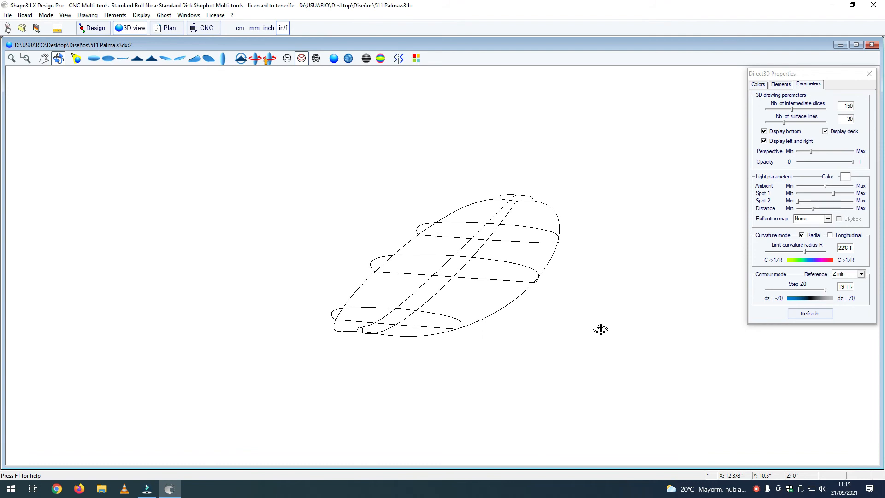
pyautogui.moveTo(436, 343); pyautogui.dragTo(472, 333)
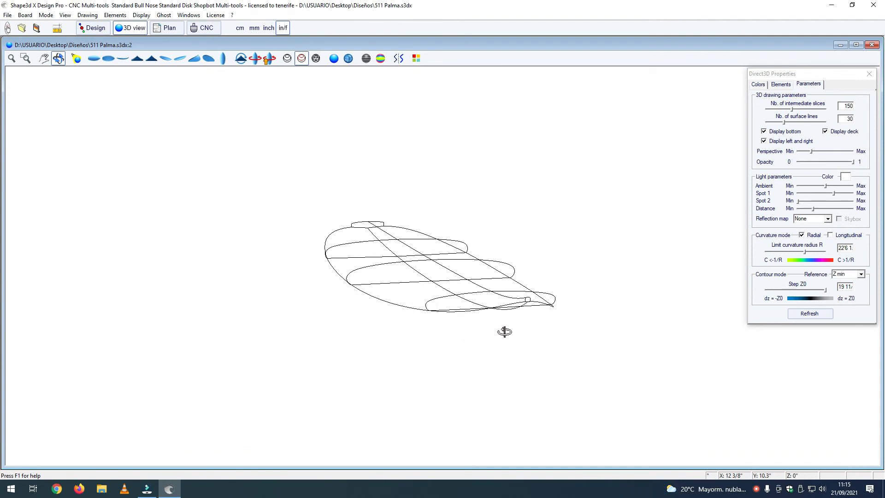
pyautogui.moveTo(500, 342); pyautogui.dragTo(98, 327)
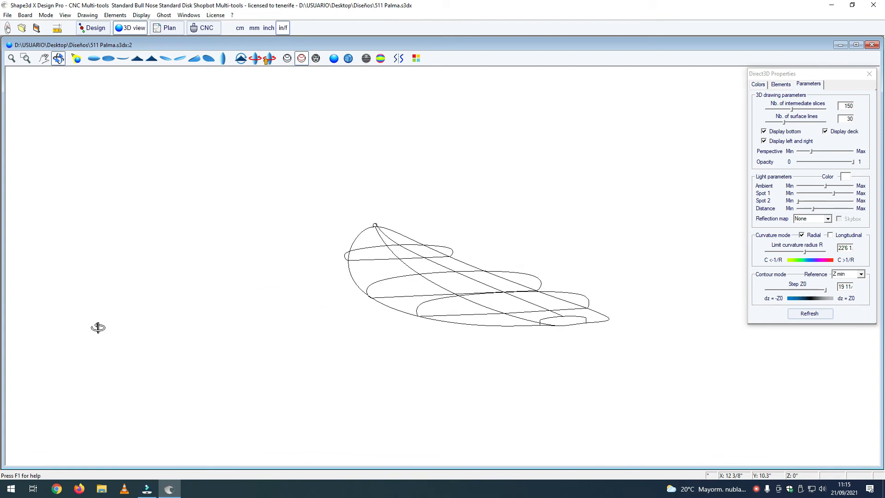
# Step: Restore the board surface with its surface lines and curvature colouring, and examine the bottom from the tail
pyautogui.click(334, 58)
pyautogui.click(287, 58)
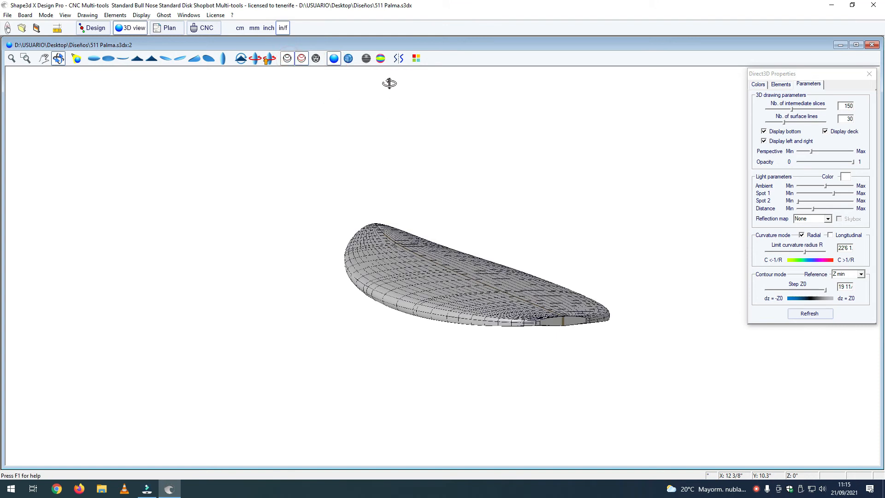
pyautogui.click(381, 58)
pyautogui.moveTo(517, 304); pyautogui.dragTo(469, 350)
pyautogui.scroll(3, 303, 132)
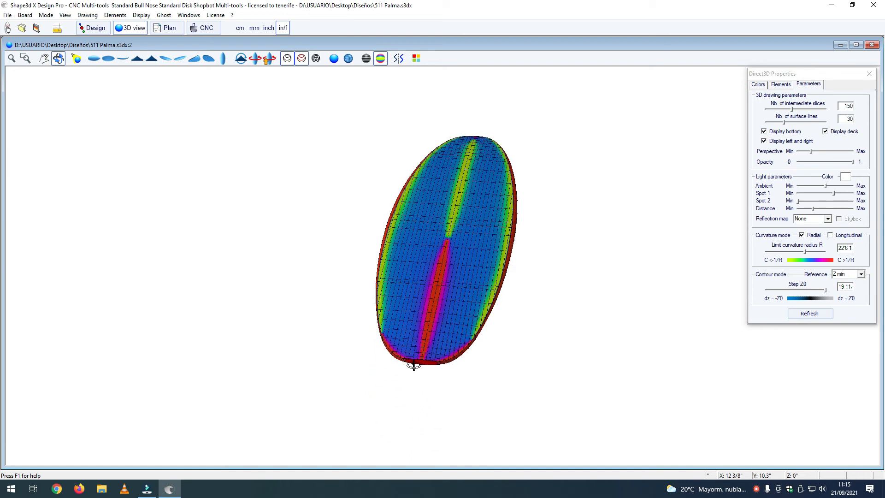
# Step: Return to the 2D design and make the tail slice at 0" active
pyautogui.click(88, 28)
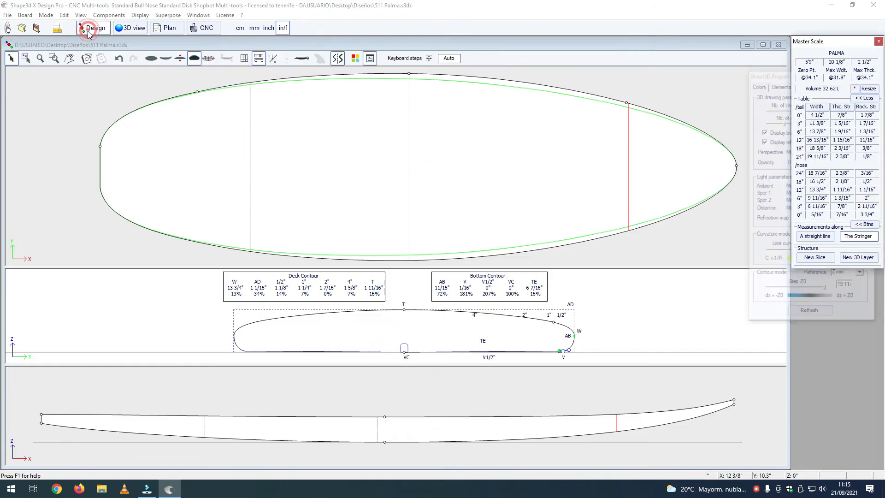
pyautogui.click(97, 172)
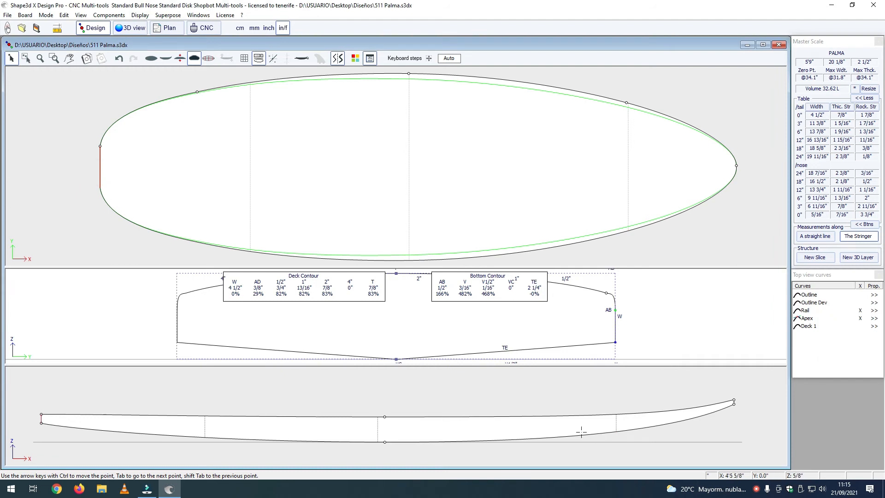
# Step: On the tail slice, adjust the inner tangent of the bottom rail point to Y 2 3/16" and Z 11/64"
pyautogui.click(613, 342)
pyautogui.moveTo(607, 345); pyautogui.dragTo(610, 342)
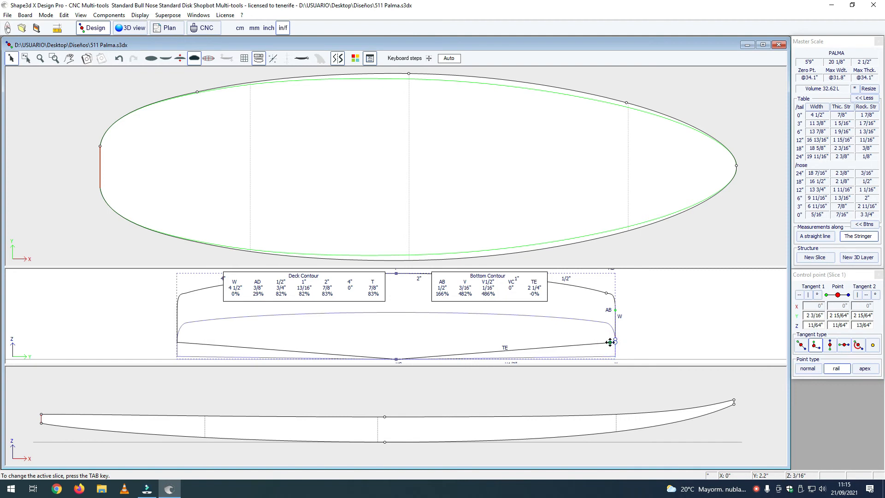
# Step: Check the board's bottom curvature colouring in 3D, looking from the tail and from the nose
pyautogui.click(128, 28)
pyautogui.moveTo(413, 254)
pyautogui.mouseDown()
pyautogui.moveTo(438, 272)
pyautogui.moveTo(423, 250)
pyautogui.mouseUp()
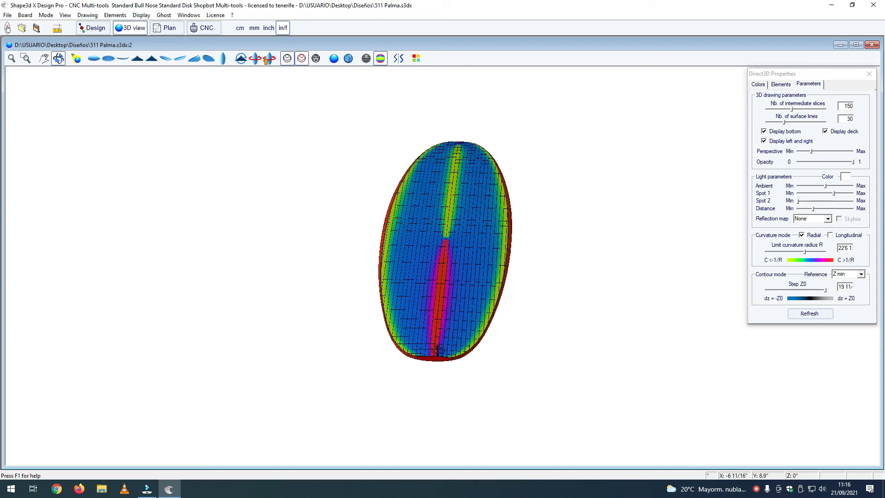
pyautogui.moveTo(452, 143); pyautogui.dragTo(448, 190)
pyautogui.scroll(3, 408, 213)
pyautogui.moveTo(402, 272); pyautogui.dragTo(412, 237)
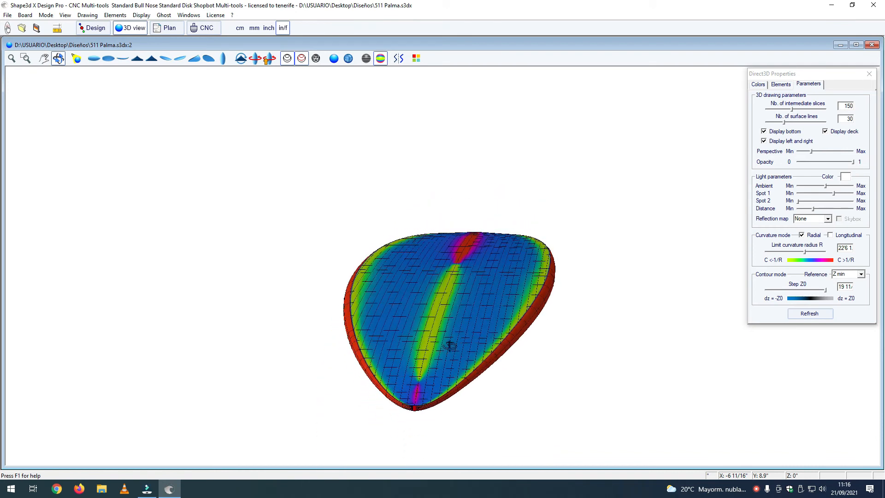
pyautogui.moveTo(459, 347); pyautogui.dragTo(465, 352)
pyautogui.scroll(4, 458, 348)
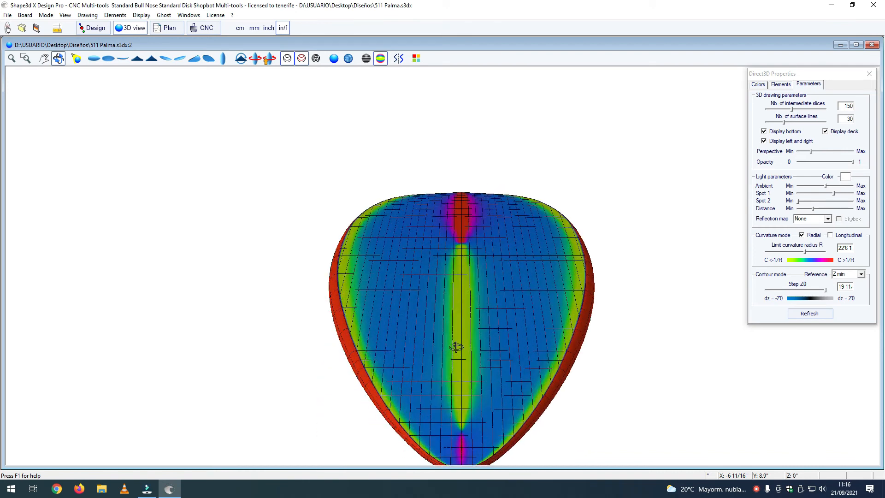
# Step: Examine the bottom from low side angles and diagonally, closing the 3D properties to clear the view
pyautogui.moveTo(455, 266); pyautogui.dragTo(585, 362)
pyautogui.scroll(5, 459, 305)
pyautogui.scroll(-6, 458, 304)
pyautogui.scroll(-4, 461, 319)
pyautogui.moveTo(426, 314); pyautogui.dragTo(549, 260)
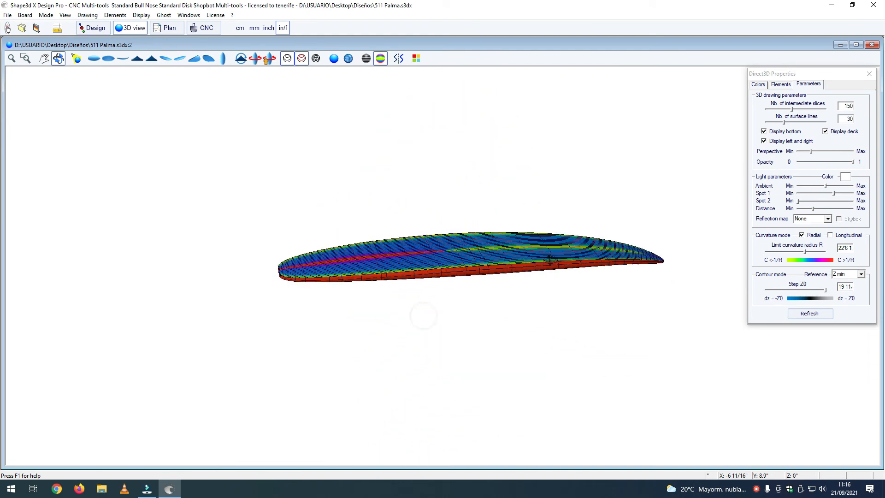
pyautogui.moveTo(403, 292); pyautogui.dragTo(560, 318)
pyautogui.moveTo(489, 325); pyautogui.dragTo(501, 298)
pyautogui.scroll(3, 487, 310)
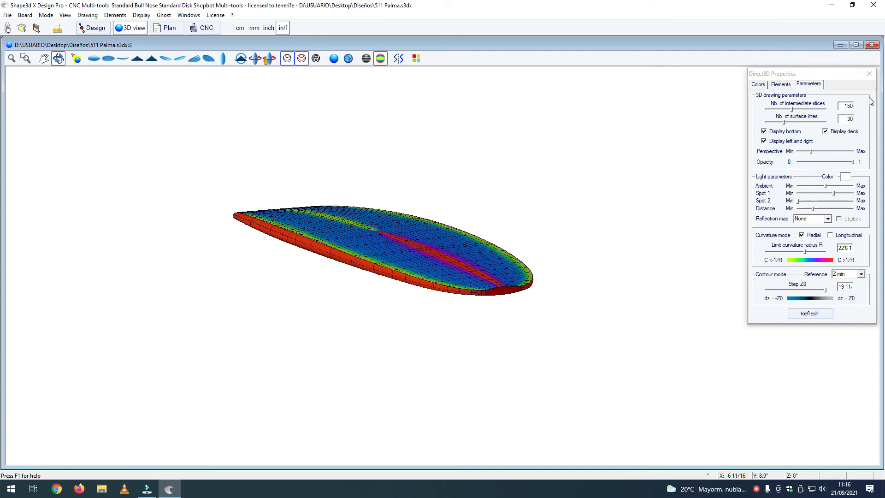
pyautogui.click(869, 74)
pyautogui.moveTo(460, 266)
pyautogui.mouseDown()
pyautogui.moveTo(437, 248)
pyautogui.moveTo(573, 241)
pyautogui.moveTo(565, 235)
pyautogui.moveTo(535, 333)
pyautogui.moveTo(507, 277)
pyautogui.moveTo(476, 253)
pyautogui.moveTo(454, 266)
pyautogui.mouseUp()
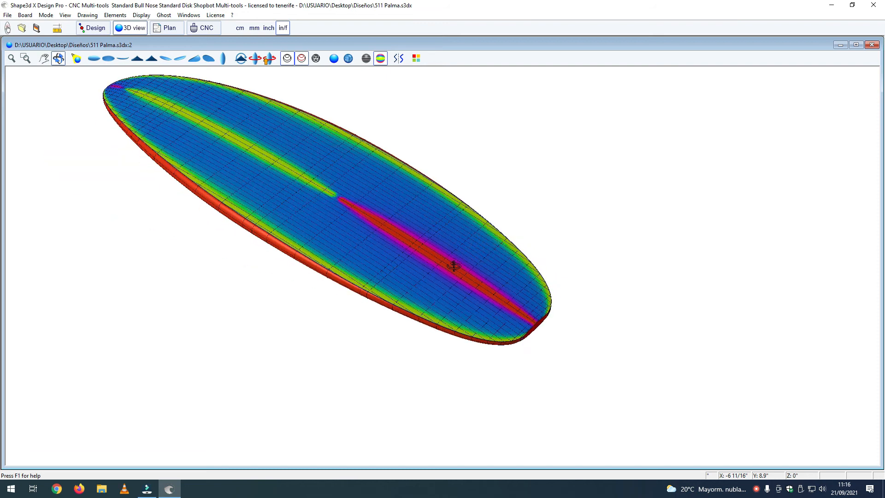
pyautogui.click(127, 29)
# Step: Return to the 2D design, make the middle slice active and shorten the tangent of its bottom stringer point
pyautogui.click(95, 29)
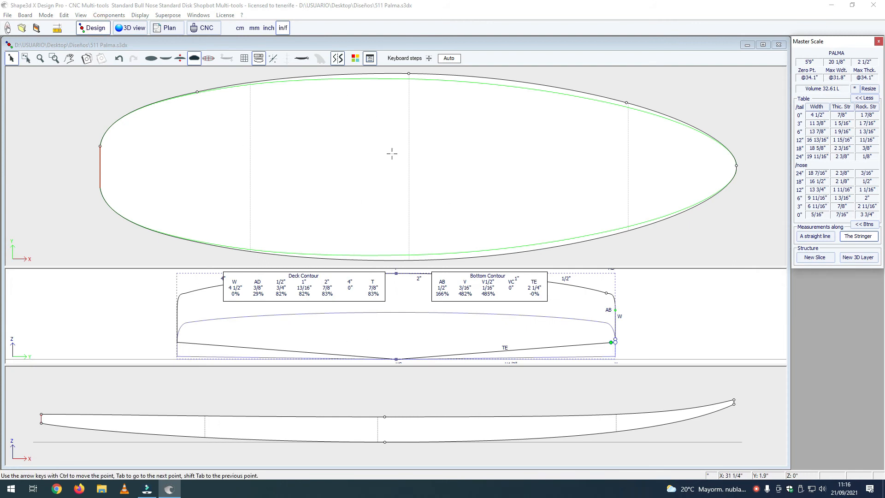
pyautogui.click(405, 156)
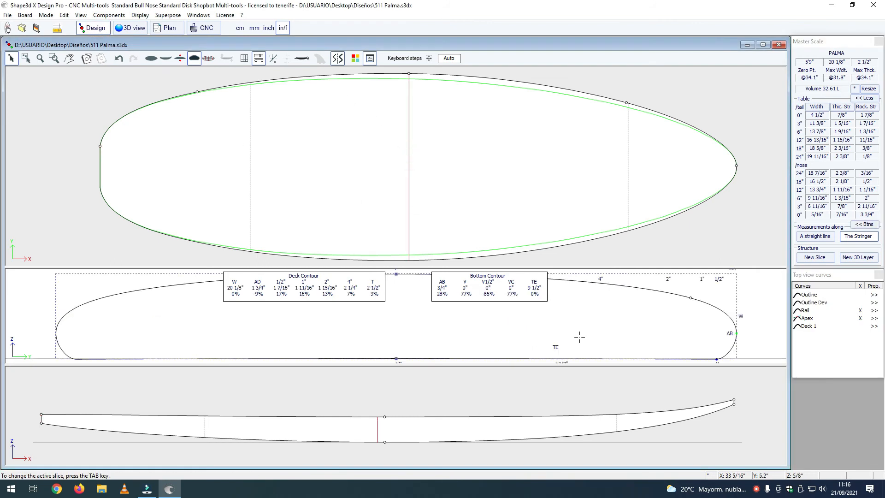
pyautogui.click(715, 359)
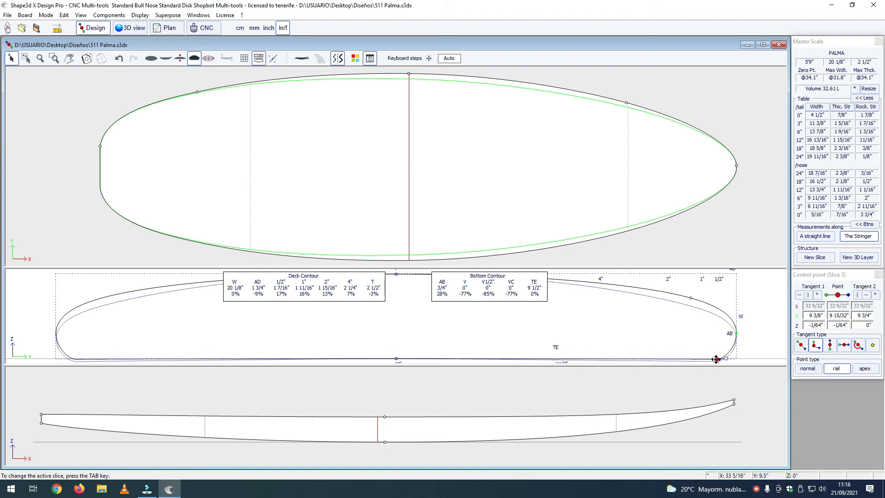
pyautogui.click(397, 358)
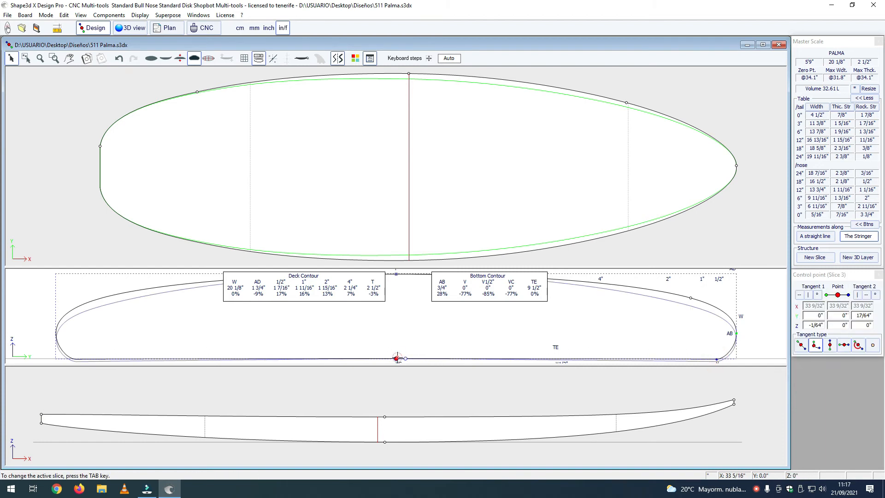
pyautogui.moveTo(405, 359); pyautogui.dragTo(399, 359)
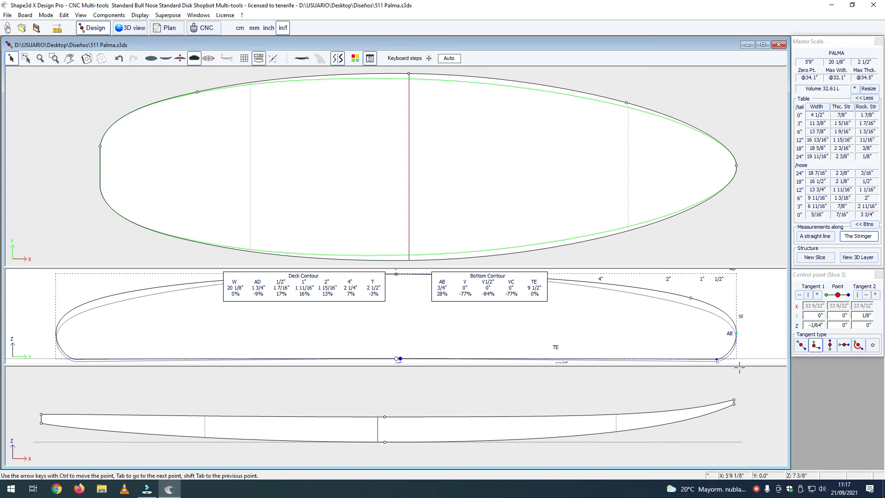
# Step: Raise the middle slice's bottom rail point to Z 0", check the bottom curvature in 3D, and raise it further to Z 1/32"
pyautogui.click(717, 358)
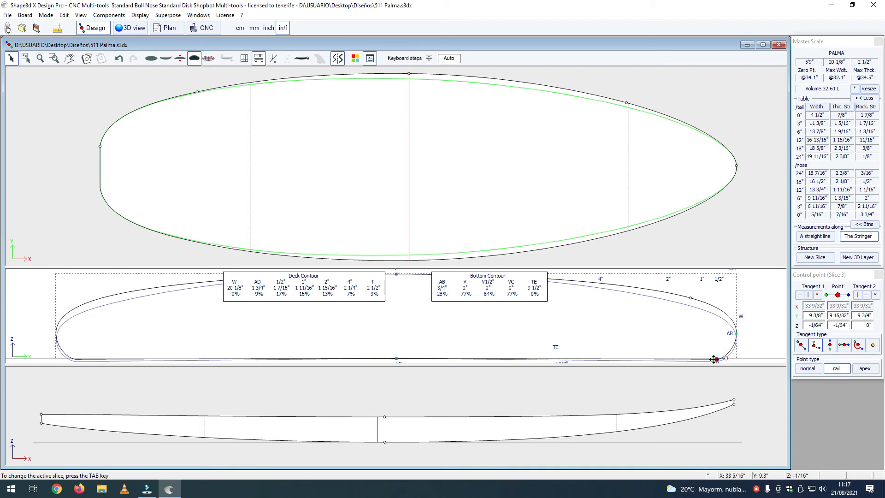
pyautogui.press('Up')
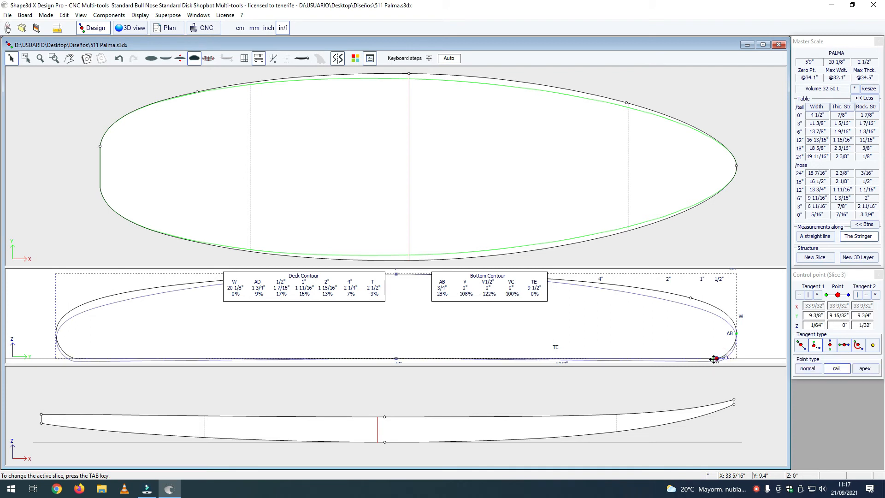
pyautogui.click(131, 28)
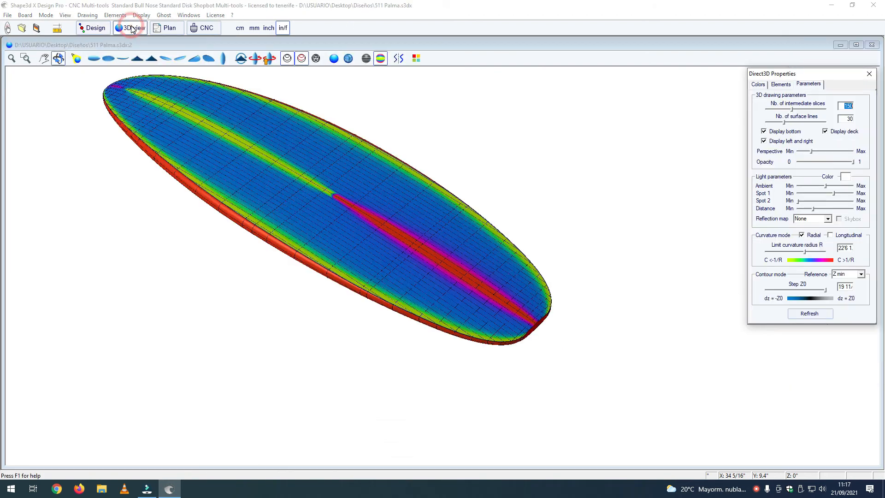
pyautogui.click(93, 28)
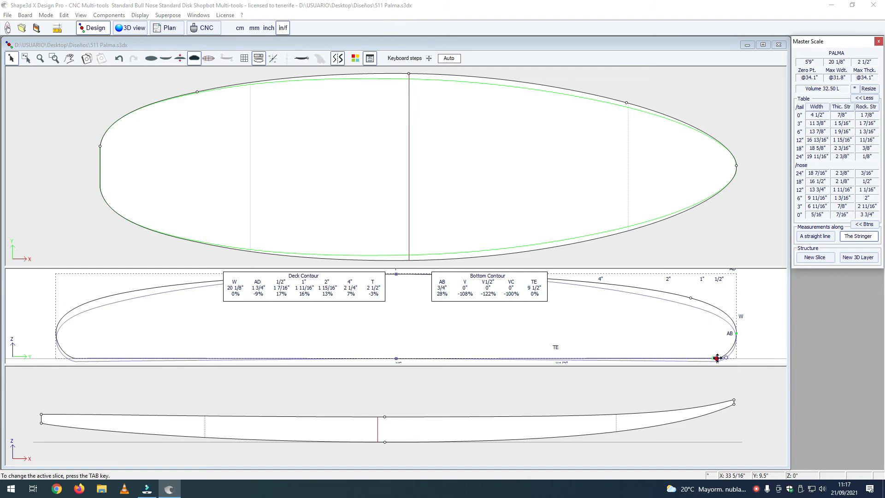
pyautogui.click(717, 358)
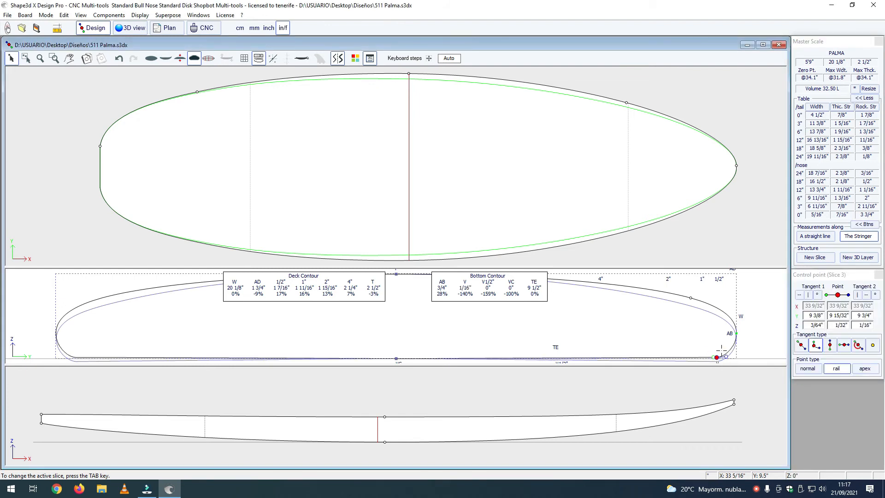
# Step: Try moving the inner tangent of the middle slice's bottom rail point to Y 9 25/64" and Z 1/64", and undo that change
pyautogui.moveTo(713, 358); pyautogui.dragTo(714, 358)
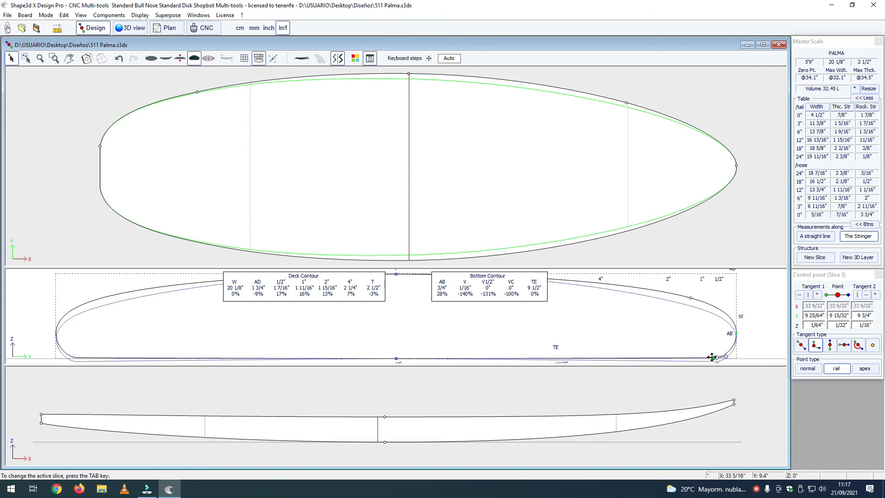
pyautogui.click(128, 29)
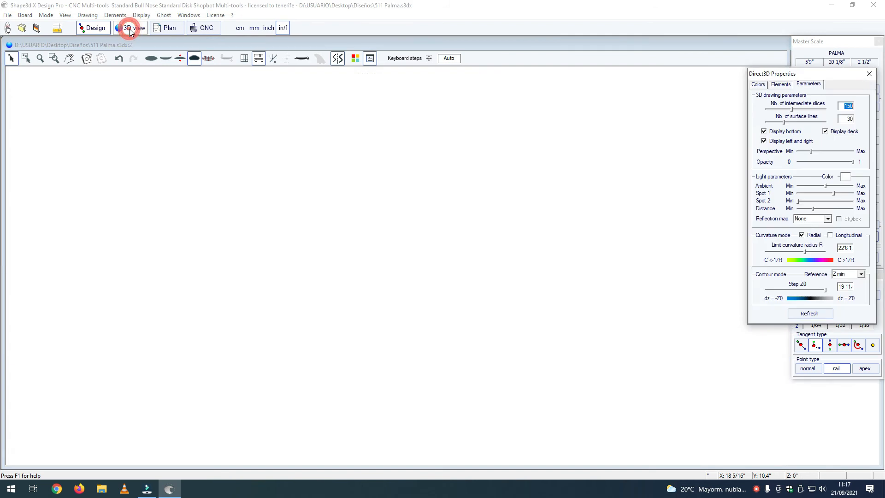
pyautogui.click(94, 28)
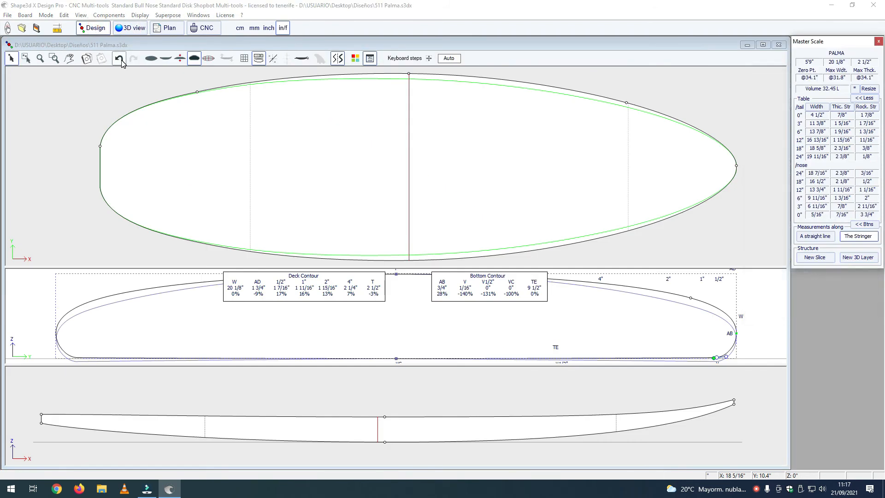
pyautogui.click(119, 59)
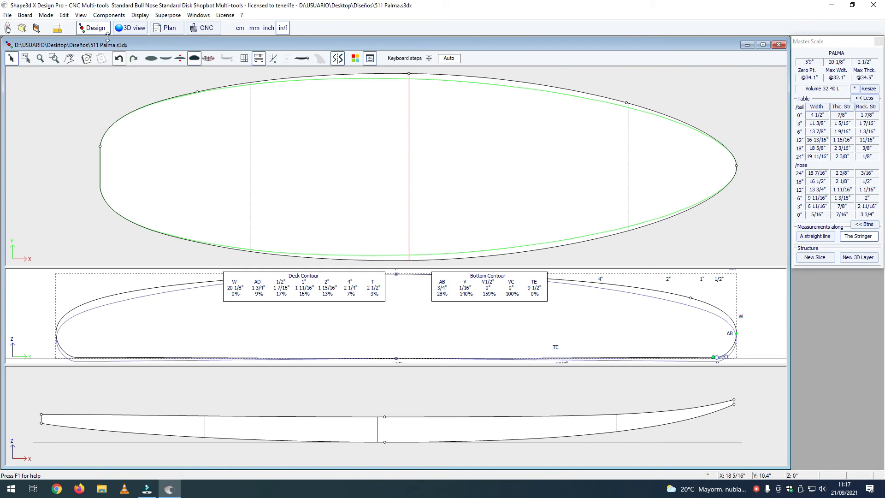
# Step: Examine the board's rails and profile in 3D from the side and from behind the tail
pyautogui.click(131, 30)
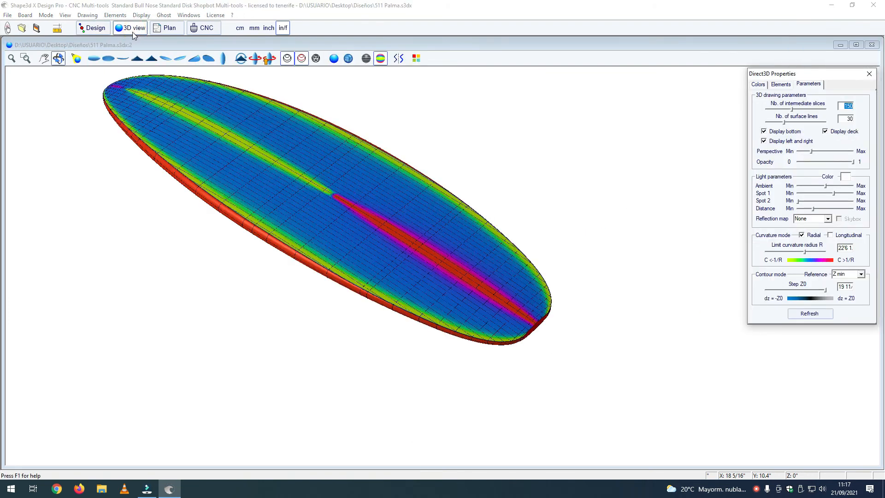
pyautogui.moveTo(230, 194); pyautogui.dragTo(213, 103)
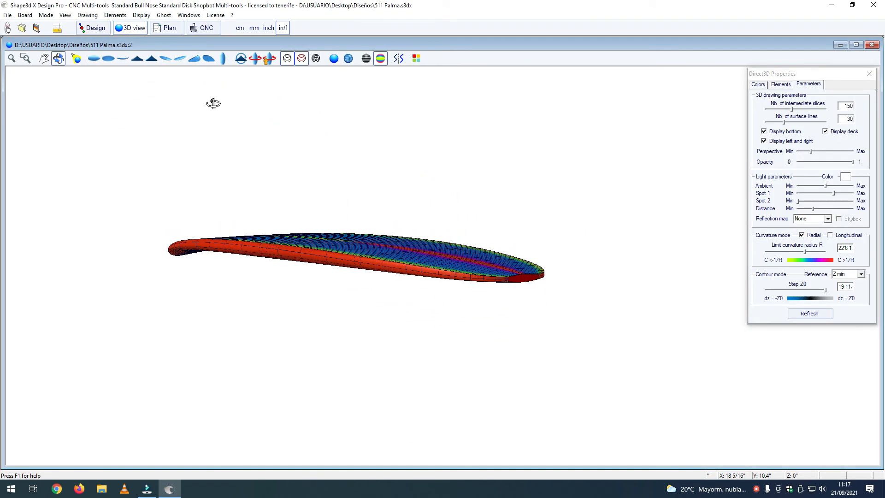
pyautogui.moveTo(358, 304); pyautogui.dragTo(180, 296)
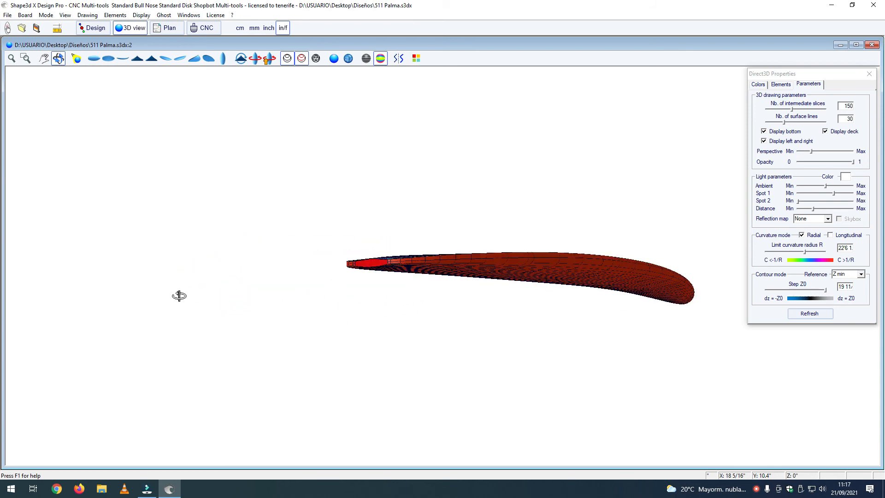
pyautogui.moveTo(584, 328); pyautogui.dragTo(335, 265)
pyautogui.moveTo(402, 269); pyautogui.dragTo(328, 336)
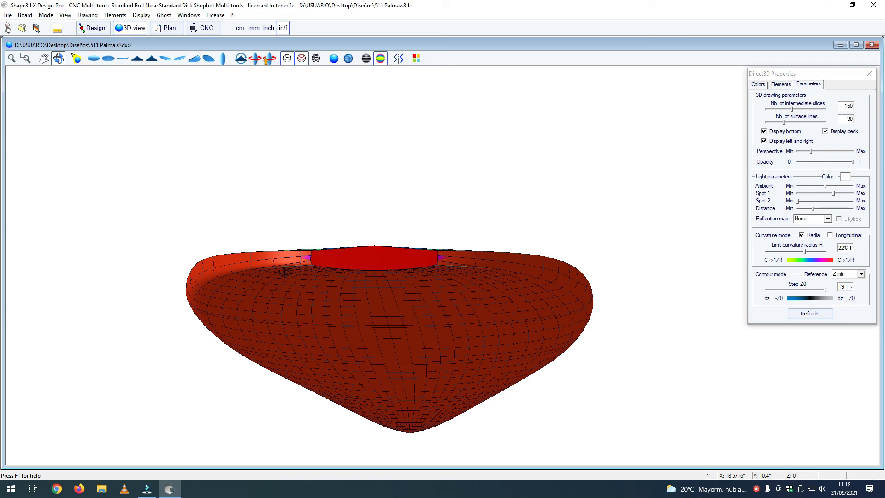
# Step: Examine the curvature colouring of the tail's bottom up close, and look over the bottom from the nose
pyautogui.moveTo(360, 261); pyautogui.dragTo(315, 245)
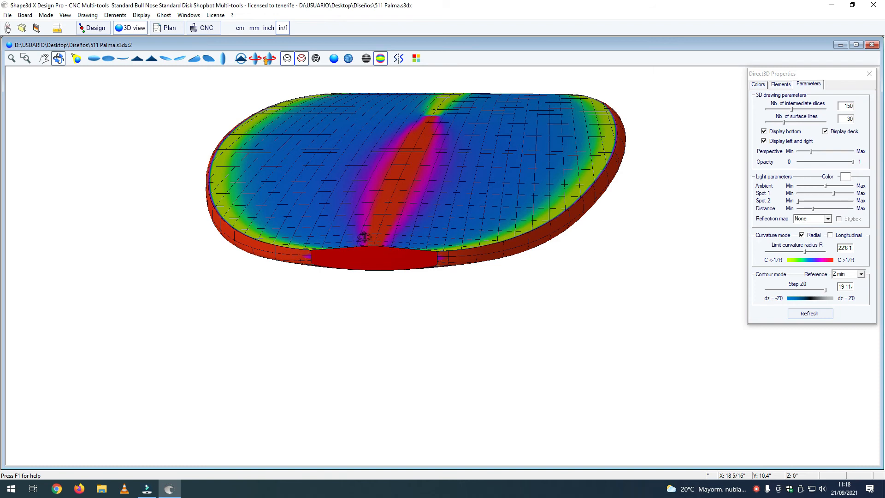
pyautogui.moveTo(426, 251); pyautogui.dragTo(425, 313)
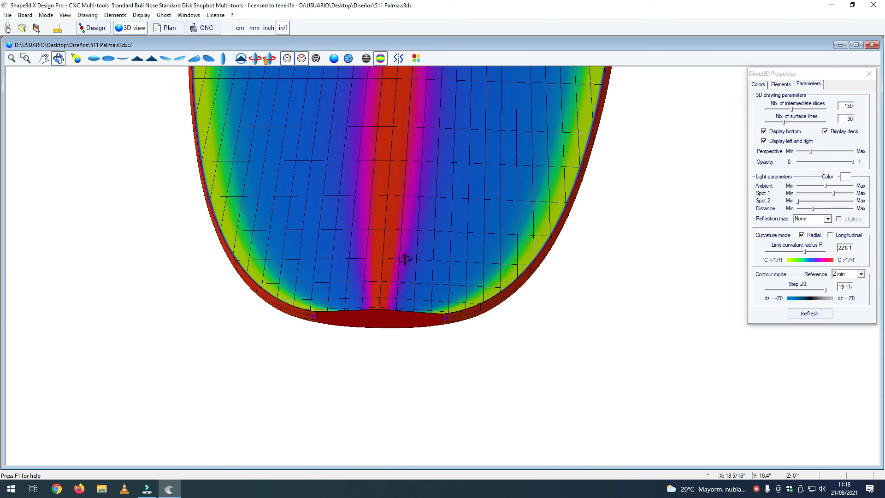
pyautogui.moveTo(375, 282); pyautogui.dragTo(378, 321)
pyautogui.moveTo(375, 365); pyautogui.dragTo(373, 363)
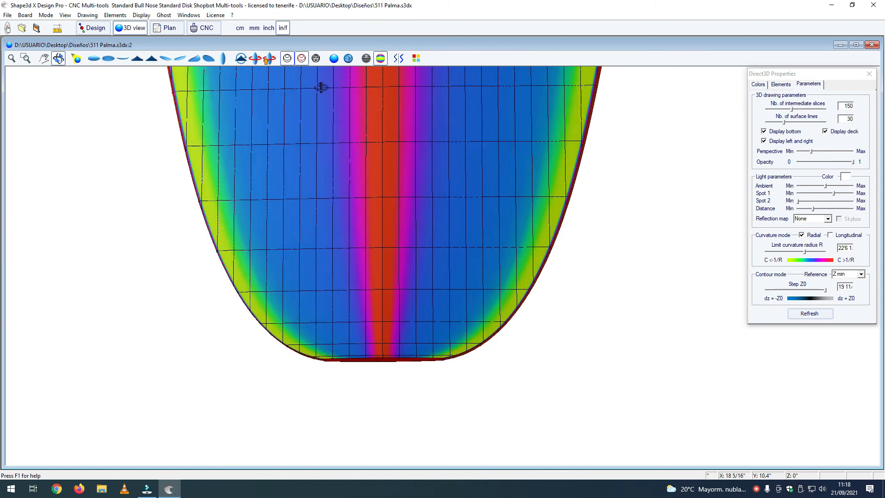
pyautogui.moveTo(389, 249); pyautogui.dragTo(380, 270)
pyautogui.moveTo(386, 215); pyautogui.dragTo(397, 266)
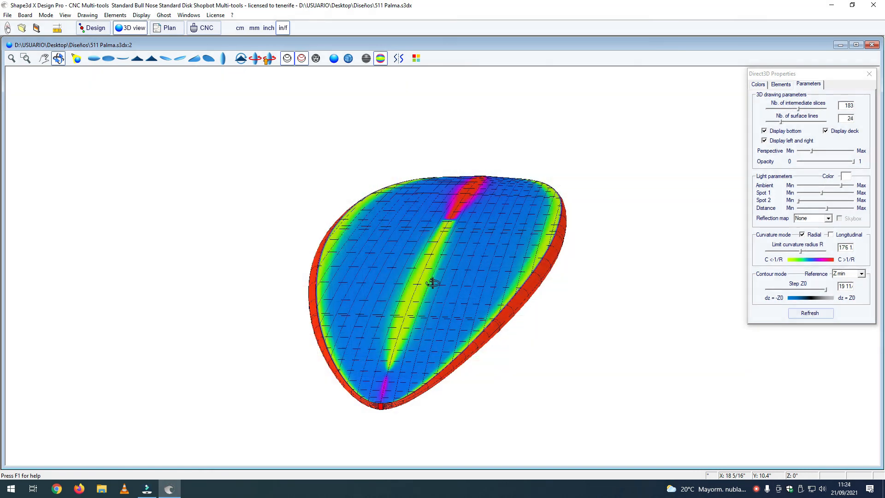
pyautogui.moveTo(432, 282); pyautogui.dragTo(458, 259)
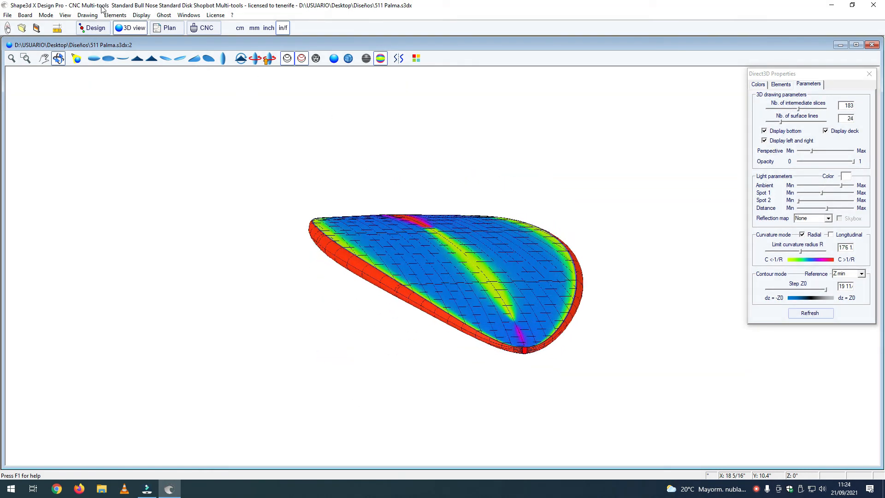
# Step: Return to the 2D design, save the board file and open its CNC machining setup
pyautogui.click(92, 29)
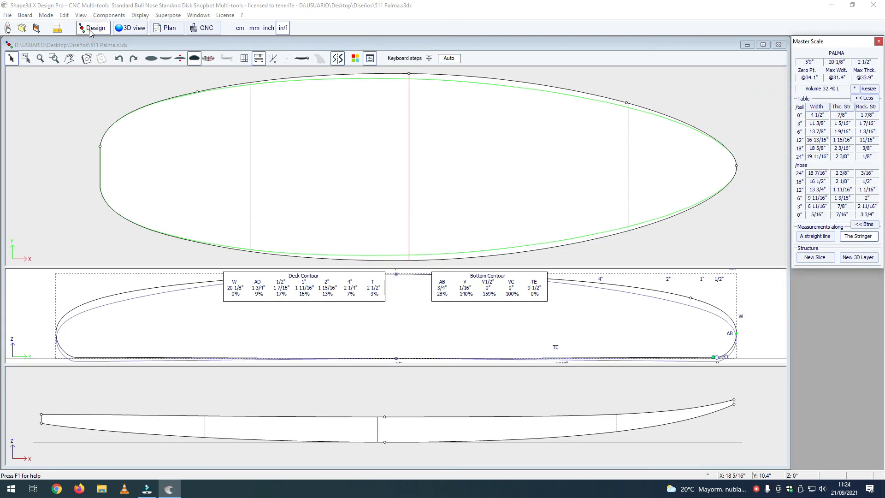
pyautogui.click(36, 29)
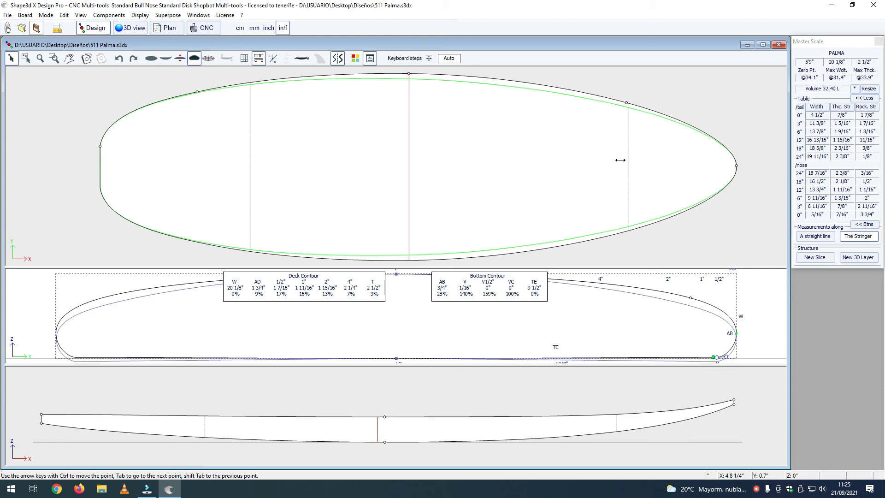
pyautogui.click(125, 32)
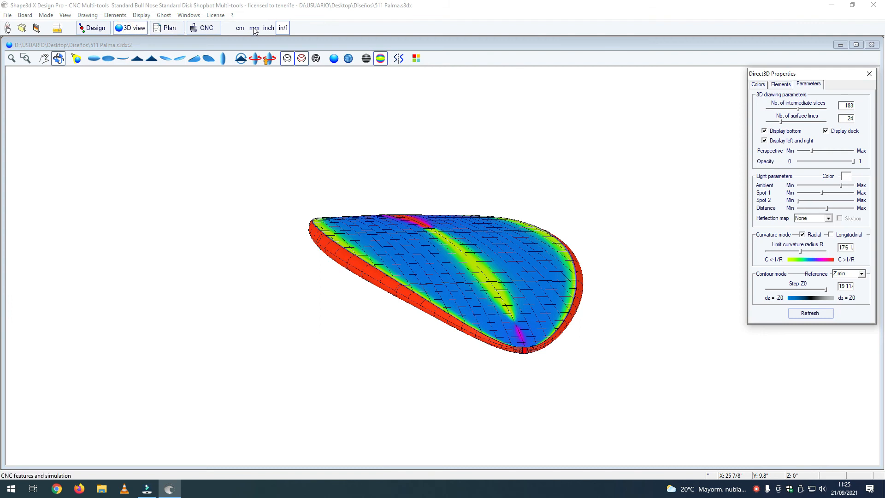
pyautogui.click(204, 29)
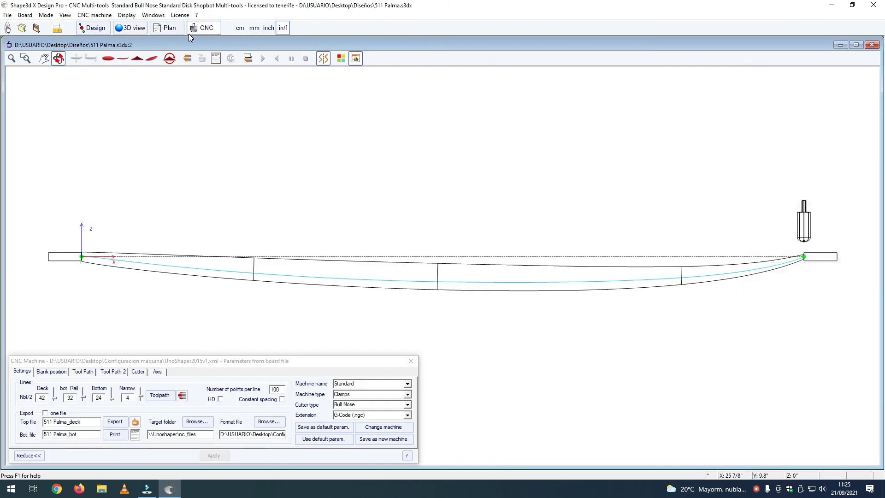